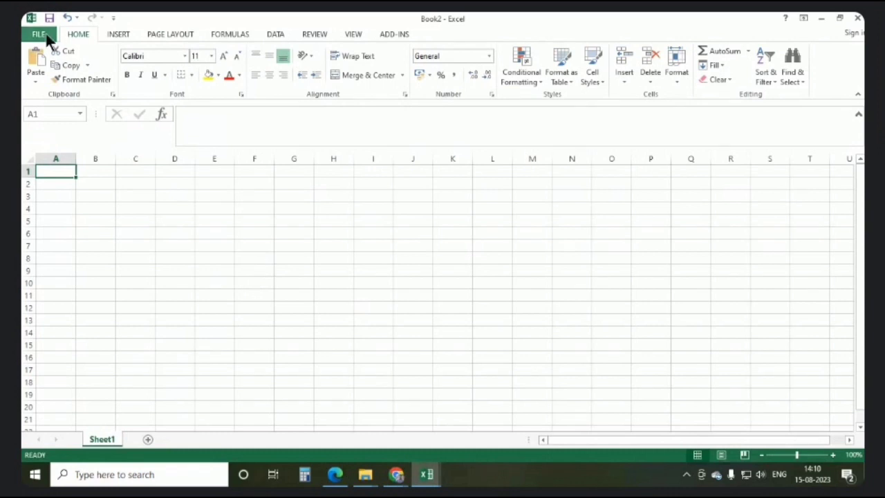
Check in the Excel add-ins list of the program options that Analysis ToolPak is enabled
{"action": "left_click", "coordinate": [274, 35]}
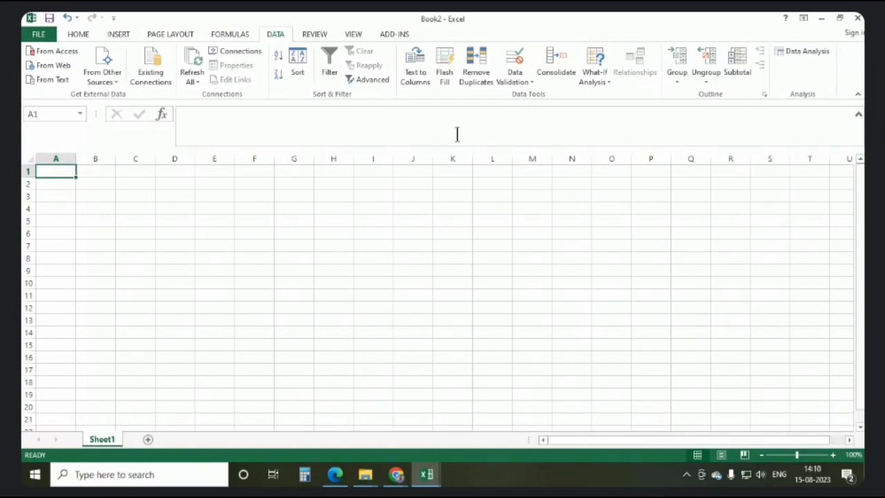
{"action": "left_click", "coordinate": [38, 36]}
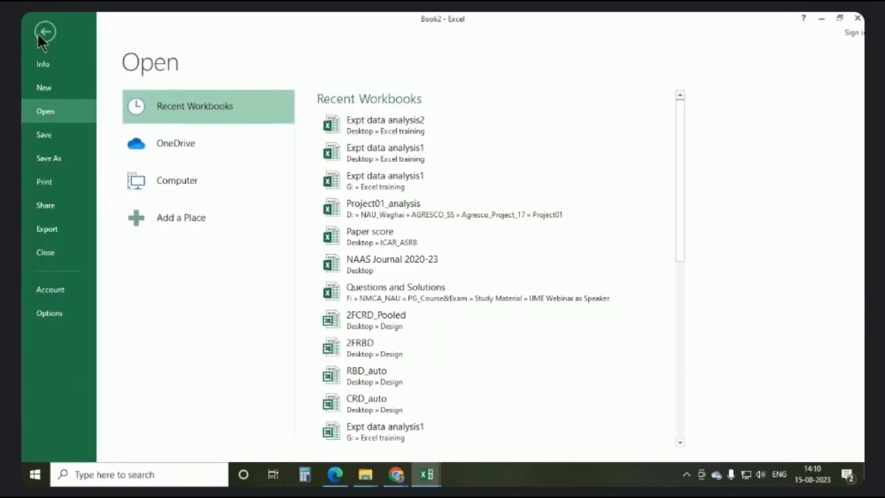
{"action": "left_click", "coordinate": [51, 314]}
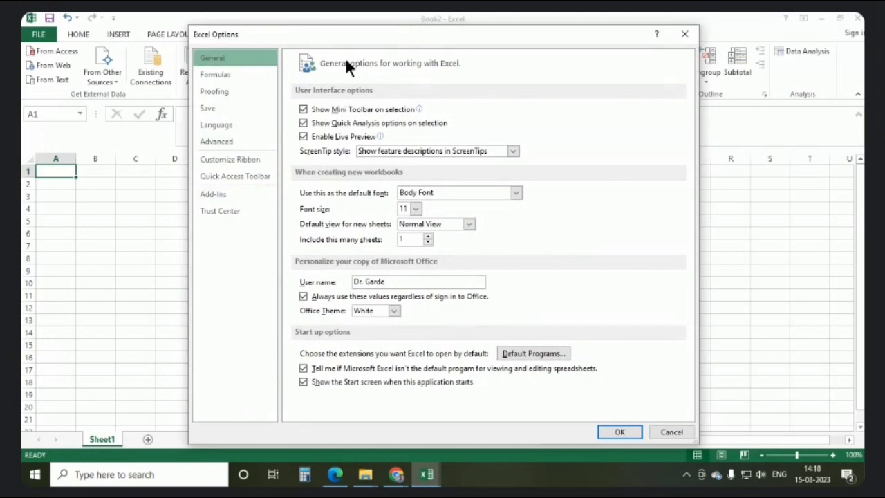
{"action": "left_click", "coordinate": [220, 198]}
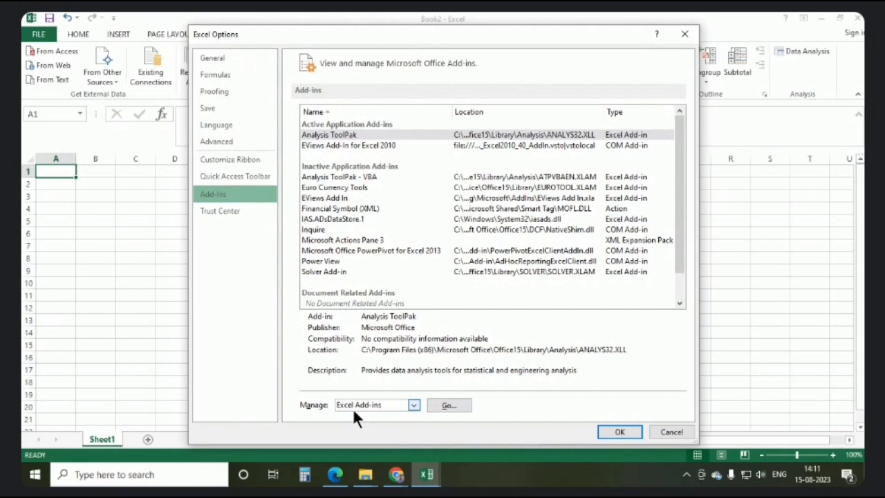
{"action": "left_click", "coordinate": [447, 407]}
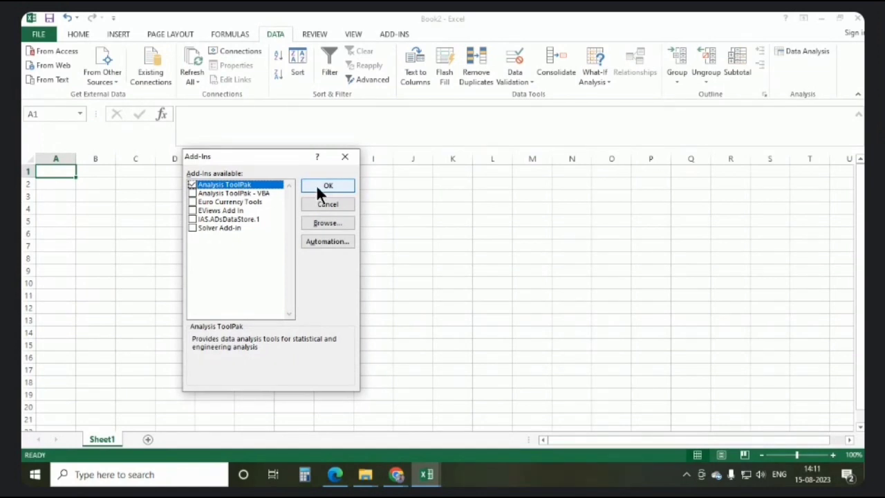
{"action": "left_click", "coordinate": [346, 157]}
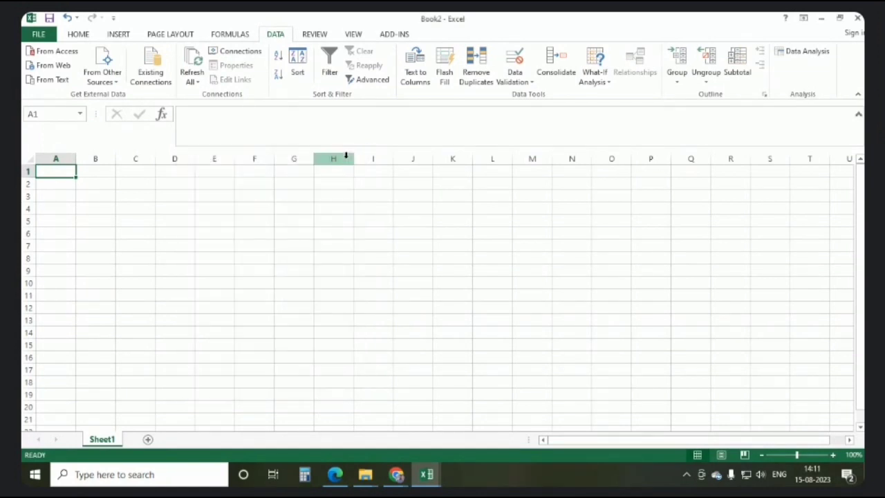
Examine the available Data Analysis tools, from Anova and Correlation to Regression and the t-Tests, without running any
{"action": "left_click", "coordinate": [803, 53]}
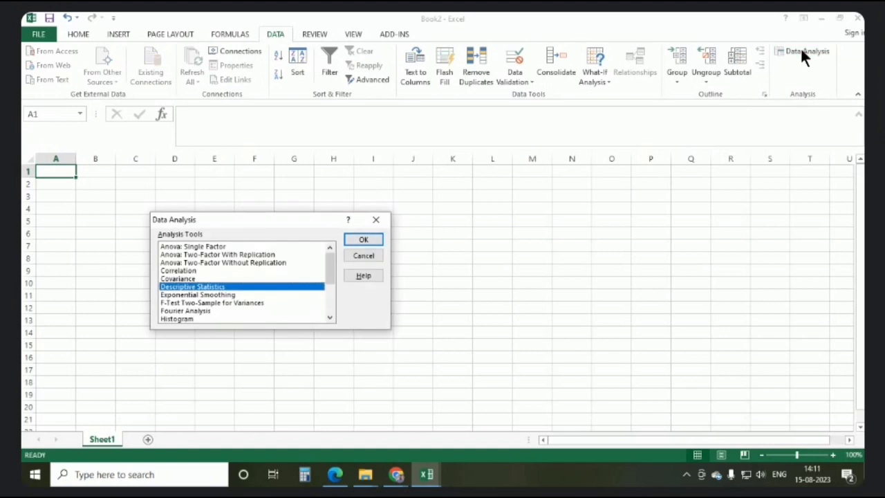
{"action": "scroll", "coordinate": [216, 267], "scroll_direction": "down", "scroll_amount": 3}
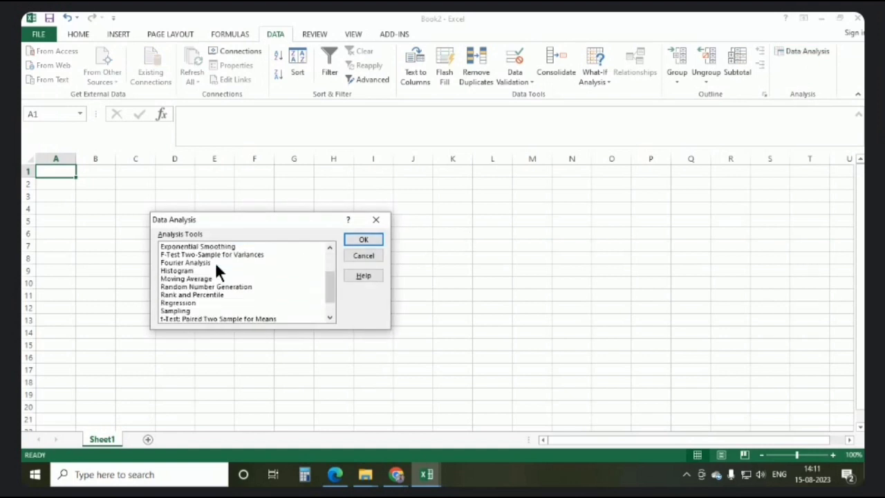
{"action": "scroll", "coordinate": [223, 289], "scroll_direction": "up", "scroll_amount": 3}
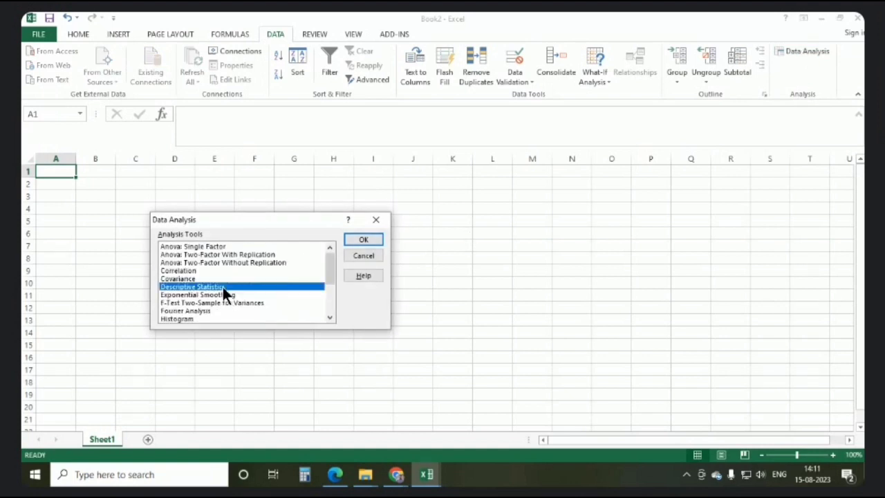
{"action": "left_click", "coordinate": [199, 247]}
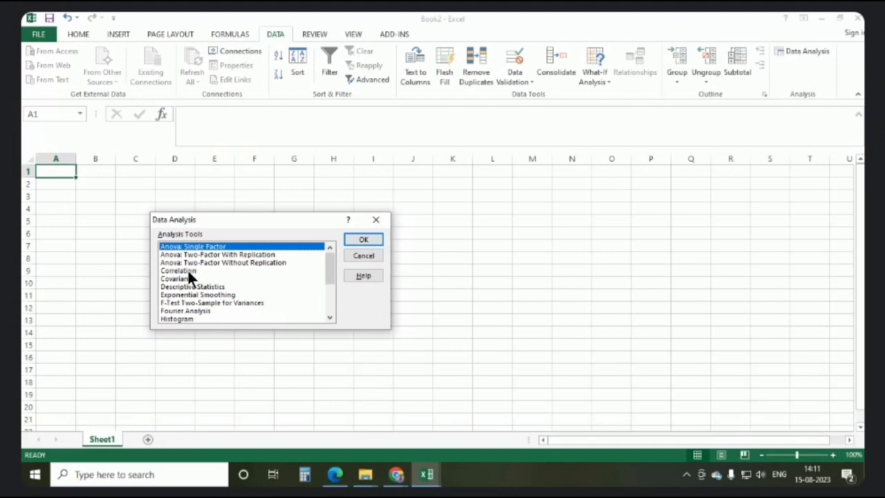
{"action": "left_click", "coordinate": [188, 271]}
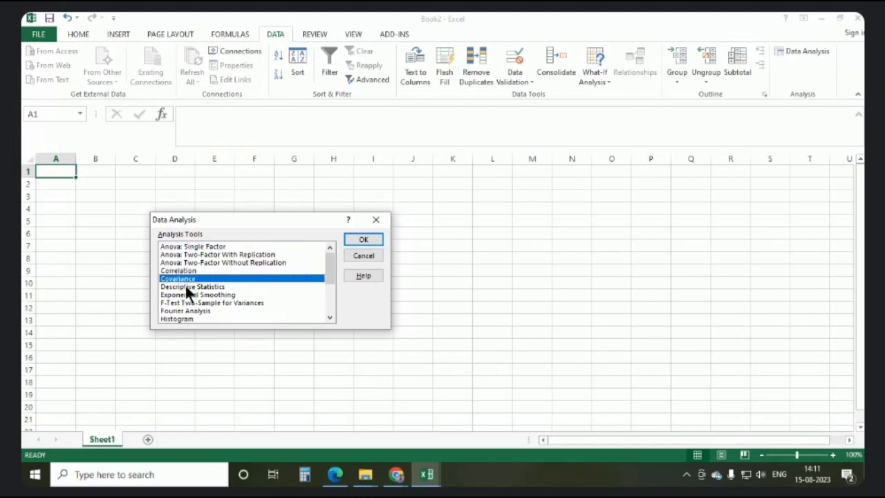
{"action": "left_click", "coordinate": [254, 285]}
{"action": "scroll", "coordinate": [254, 283], "scroll_direction": "down", "scroll_amount": 1}
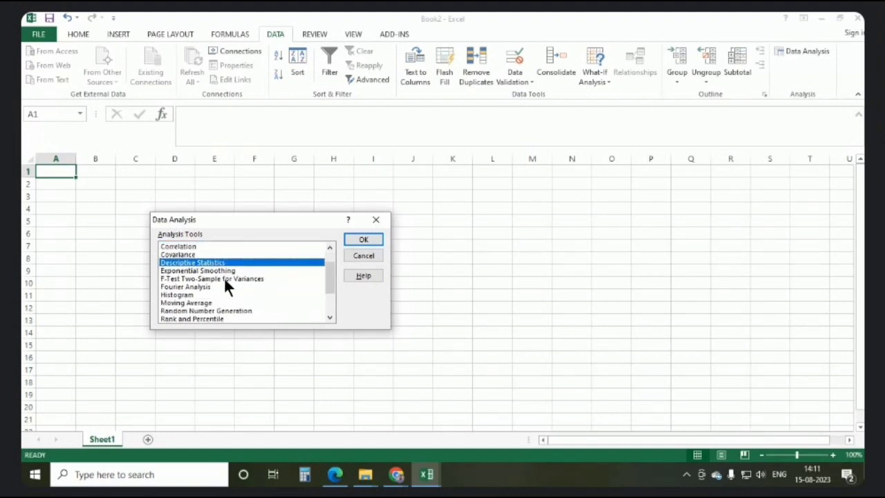
{"action": "scroll", "coordinate": [221, 269], "scroll_direction": "down", "scroll_amount": 1}
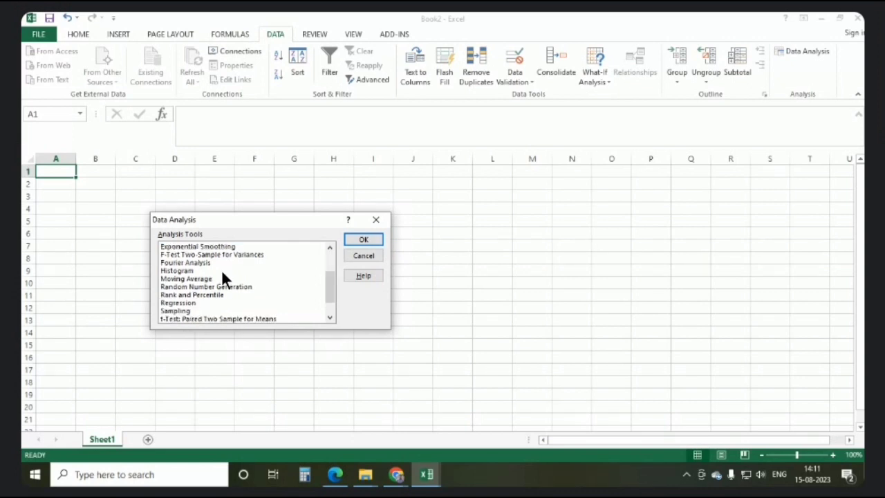
{"action": "scroll", "coordinate": [221, 269], "scroll_direction": "down", "scroll_amount": 1}
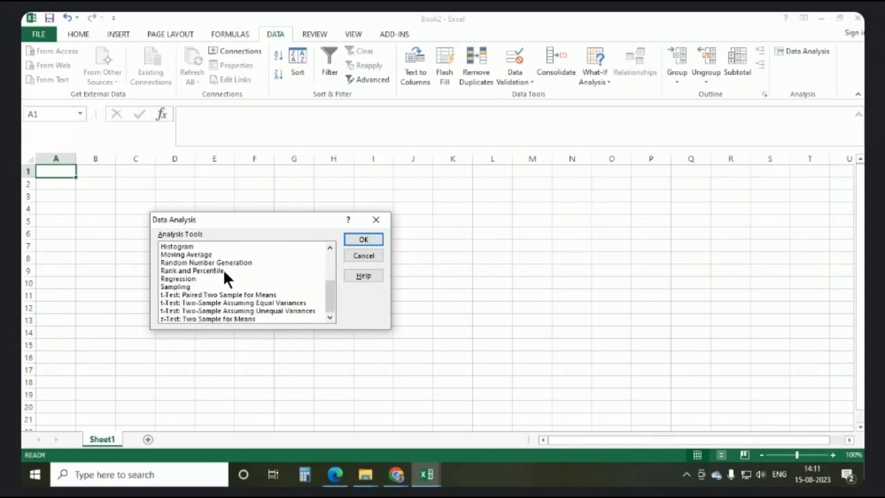
{"action": "left_click", "coordinate": [188, 279]}
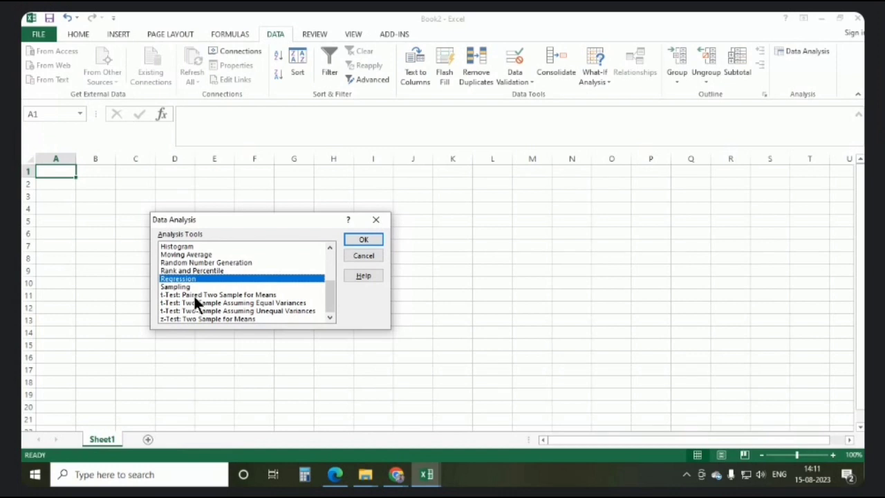
{"action": "left_click", "coordinate": [196, 294]}
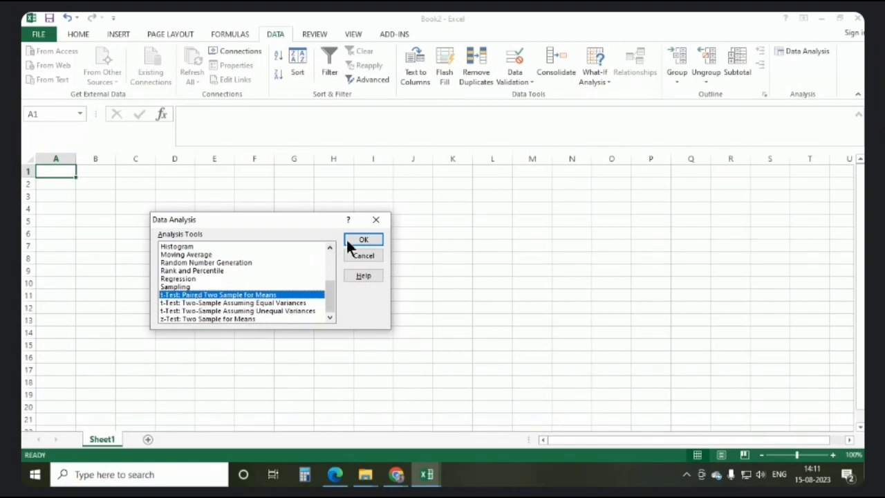
{"action": "left_click", "coordinate": [376, 219]}
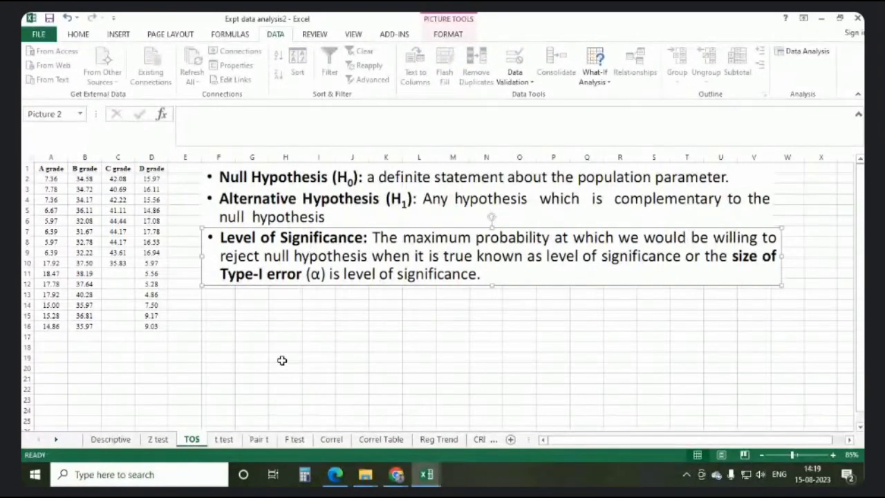
Examine the A grade and B grade data columns on the TOS sheet at an enlarged view
{"action": "left_click", "coordinate": [290, 358]}
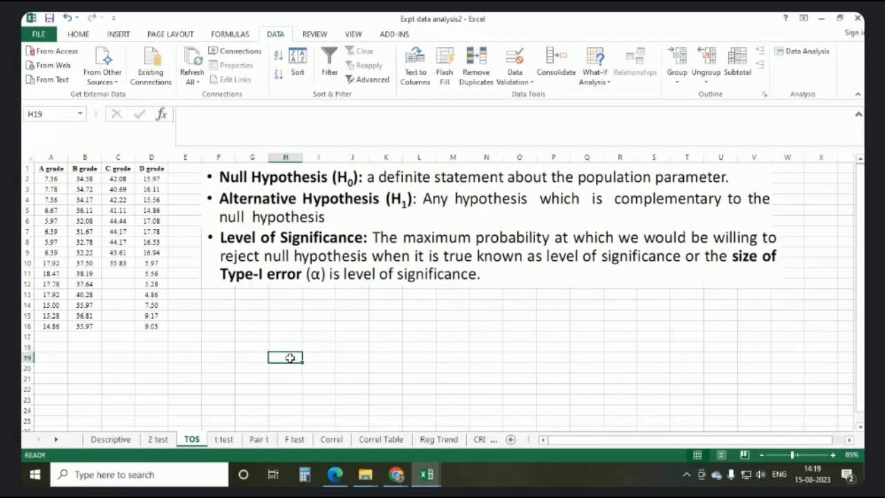
{"action": "scroll", "coordinate": [83, 277], "scroll_direction": "up", "scroll_amount": 3, "text": "ctrl"}
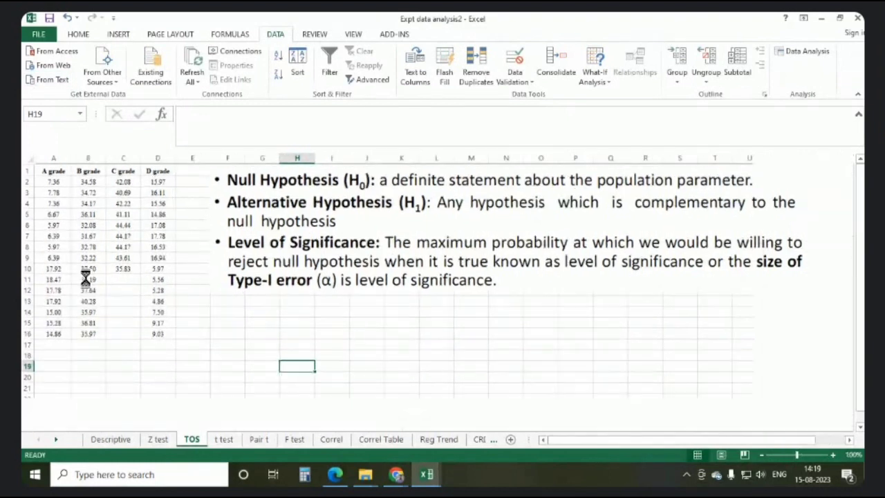
{"action": "scroll", "coordinate": [83, 277], "scroll_direction": "up", "scroll_amount": 1}
{"action": "scroll", "coordinate": [76, 257], "scroll_direction": "up", "scroll_amount": 2, "text": "ctrl"}
{"action": "scroll", "coordinate": [78, 256], "scroll_direction": "up", "scroll_amount": 1}
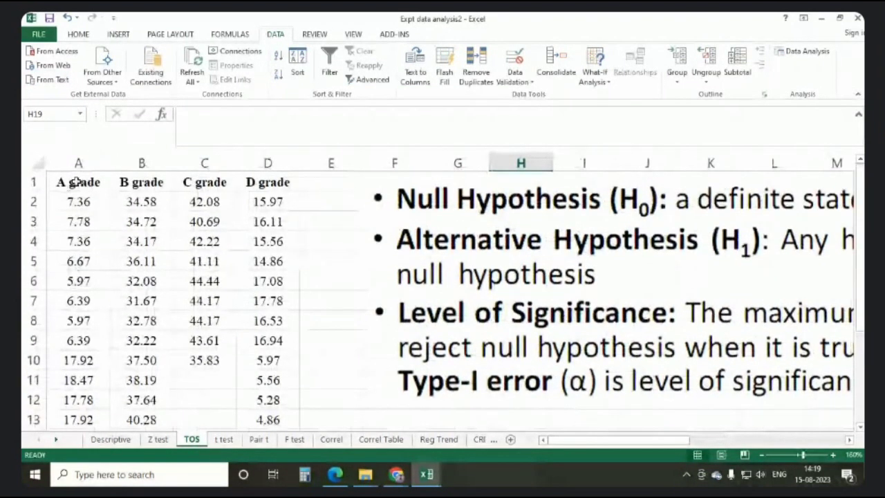
{"action": "scroll", "coordinate": [78, 181], "scroll_direction": "up", "scroll_amount": 1, "text": "ctrl"}
{"action": "scroll", "coordinate": [79, 183], "scroll_direction": "up", "scroll_amount": 1}
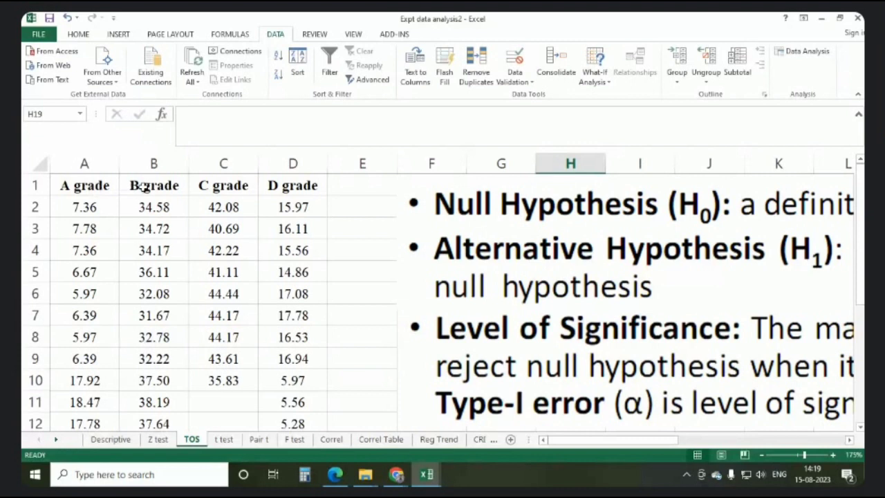
{"action": "left_click", "coordinate": [83, 163]}
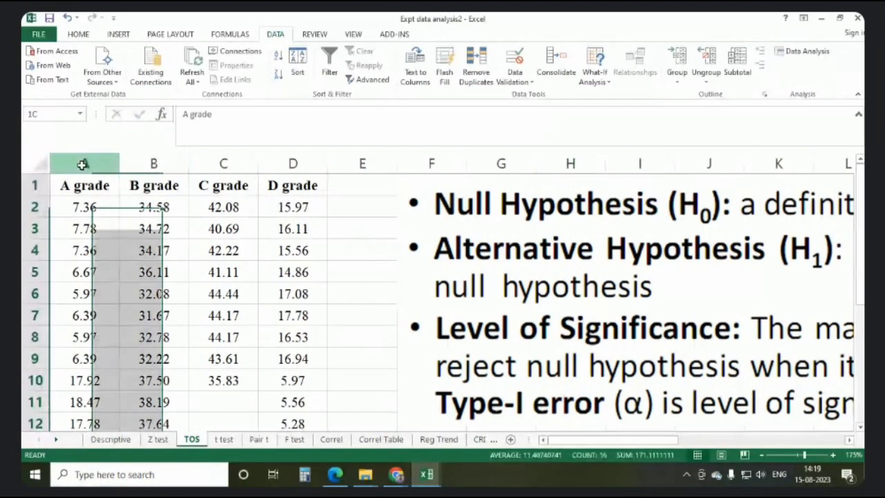
{"action": "left_click", "coordinate": [154, 163]}
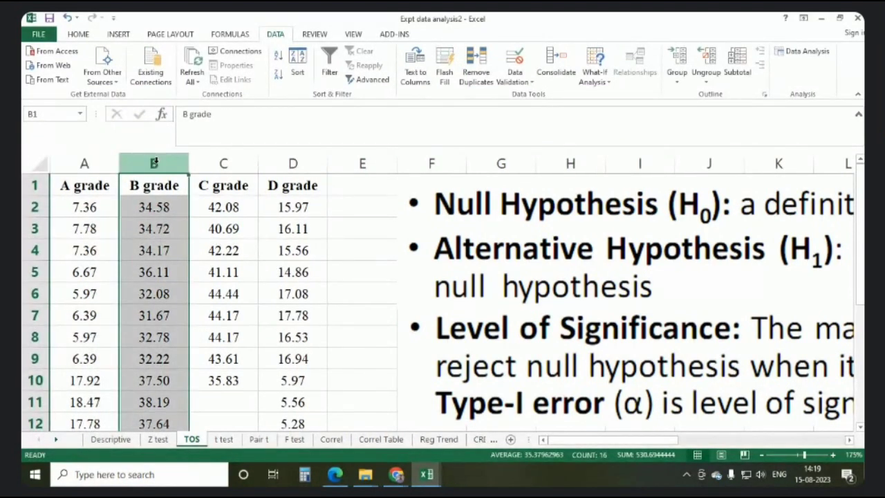
{"action": "left_click", "coordinate": [94, 165]}
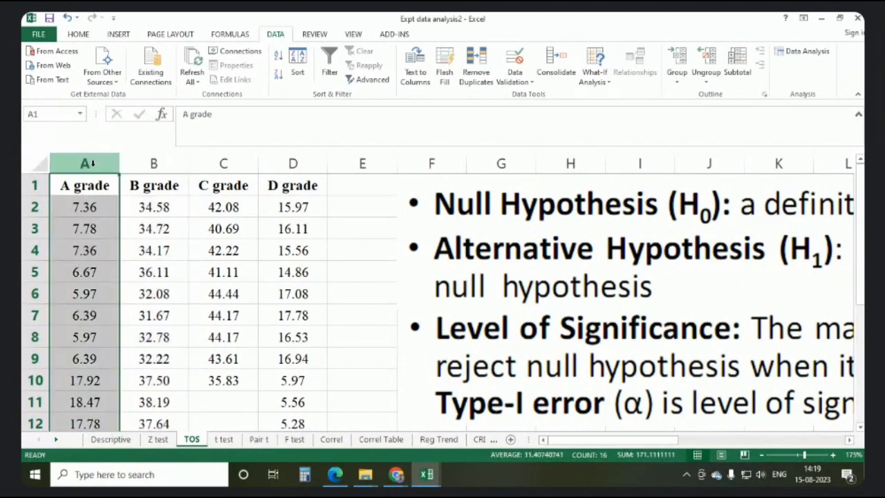
{"action": "left_click", "coordinate": [139, 163]}
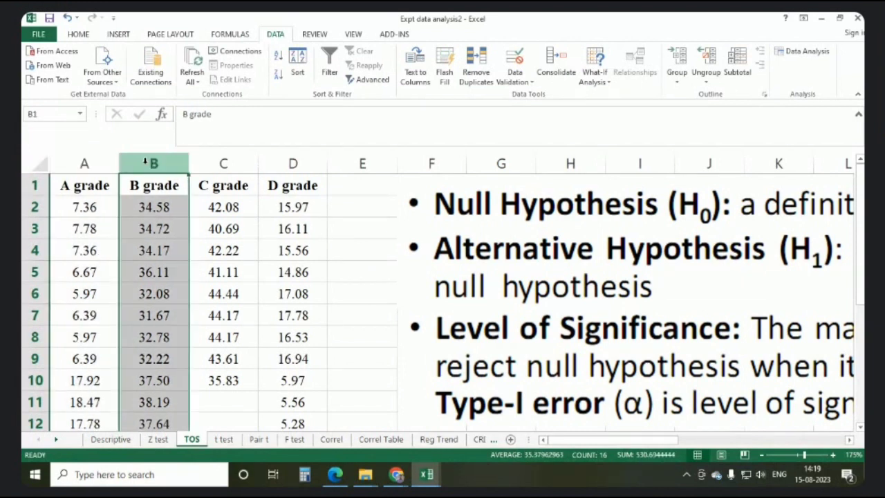
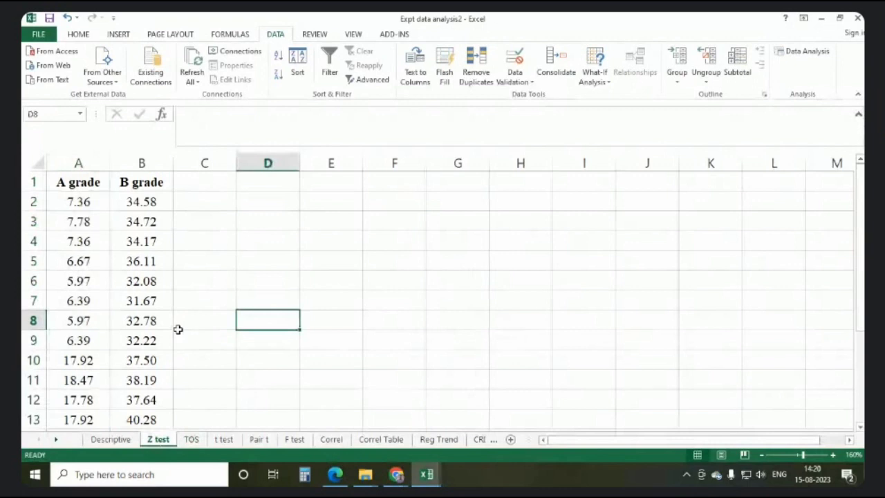
Compare the A grade and B grade samples in columns A and B of the Z test sheet
{"action": "left_click", "coordinate": [81, 162]}
{"action": "left_click", "coordinate": [141, 162]}
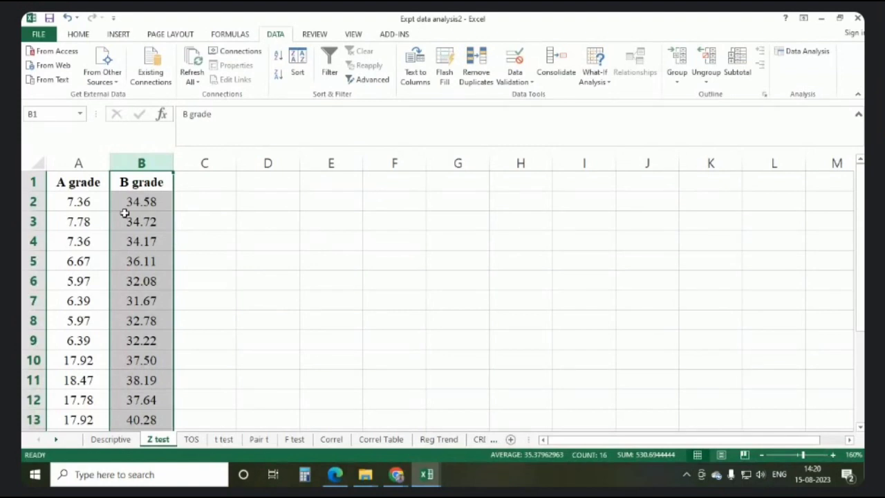
{"action": "left_click", "coordinate": [79, 163]}
{"action": "left_click", "coordinate": [137, 164]}
{"action": "left_click", "coordinate": [68, 162]}
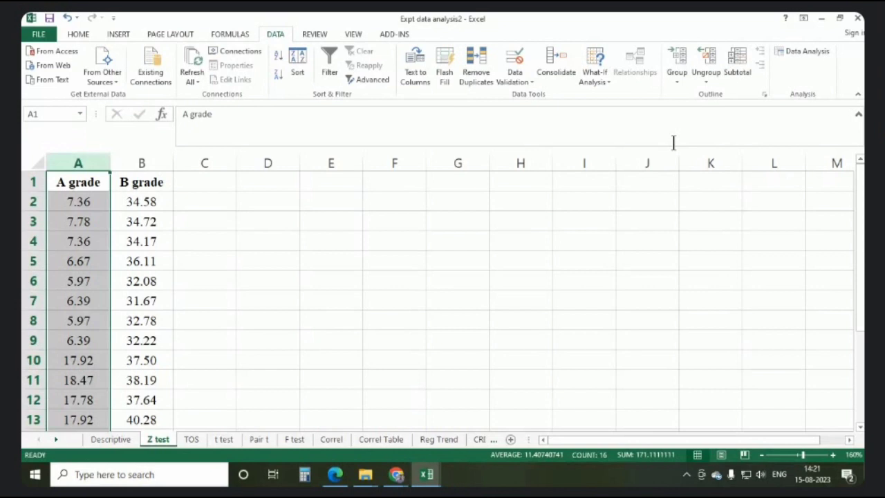
Start the z-Test: Two Sample for Means analysis and set the Variable 1 Range to $A$1:$A$16
{"action": "left_click", "coordinate": [800, 56]}
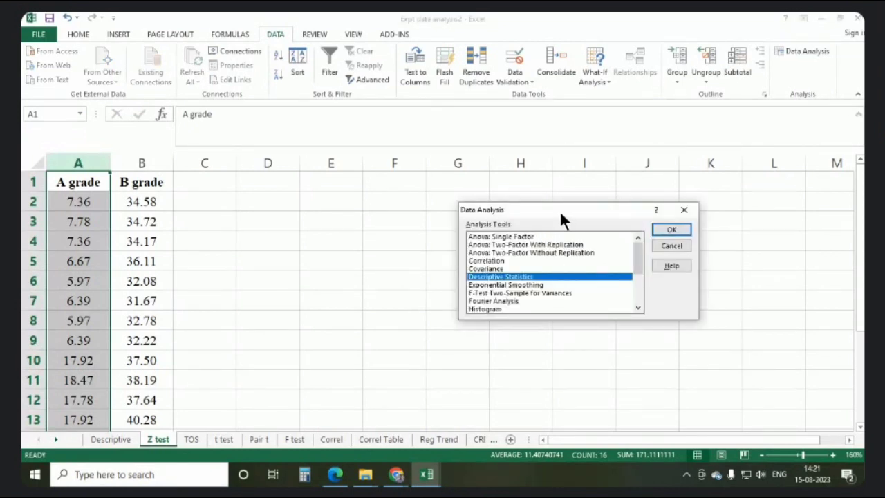
{"action": "scroll", "coordinate": [571, 255], "scroll_direction": "down", "scroll_amount": 3}
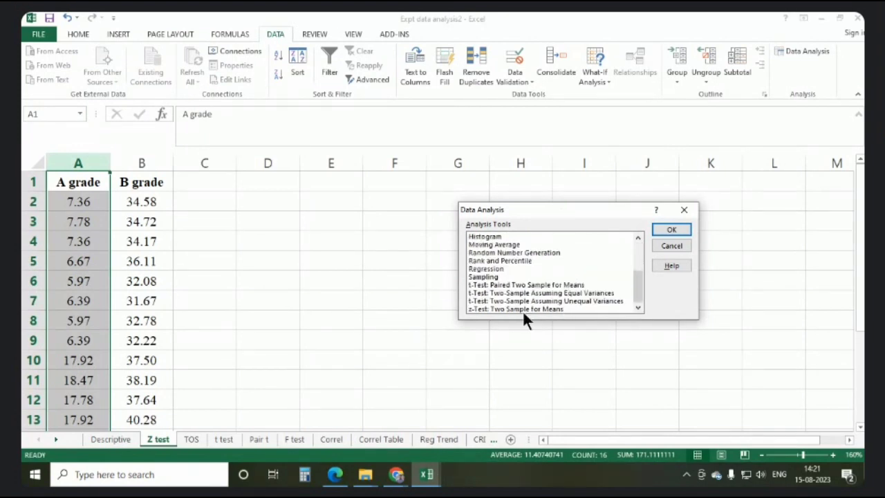
{"action": "left_click", "coordinate": [499, 309]}
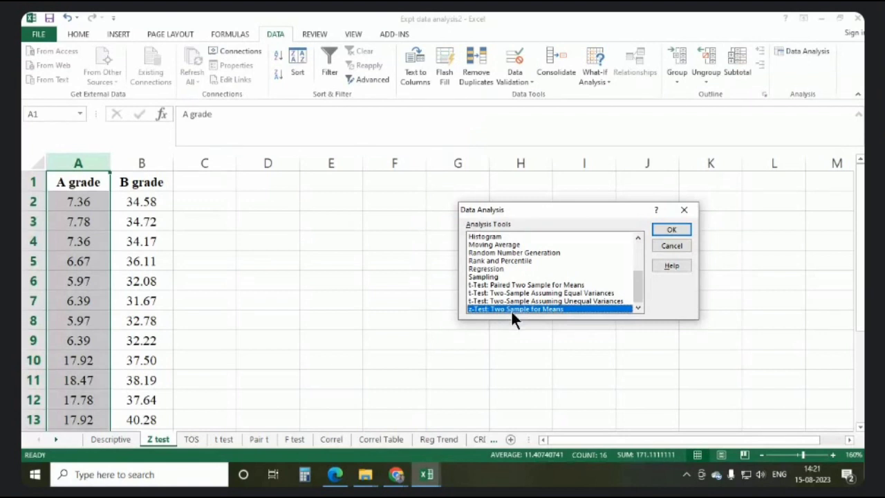
{"action": "left_click", "coordinate": [673, 230]}
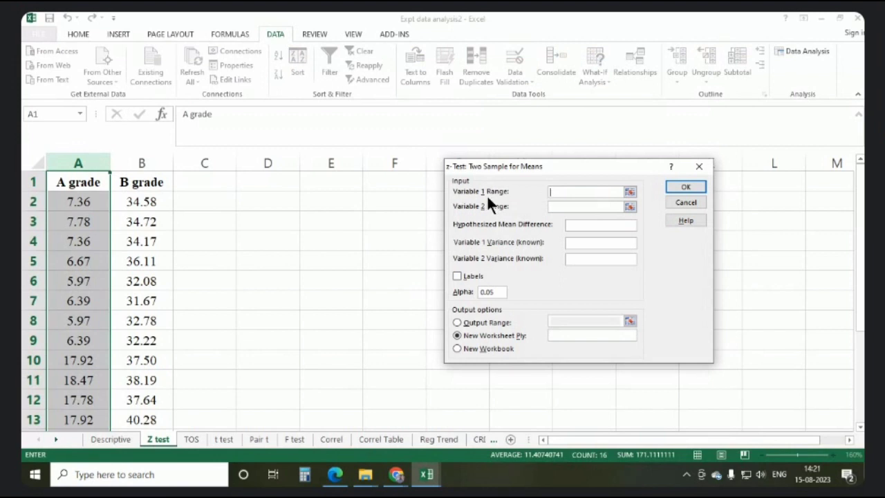
{"action": "left_click", "coordinate": [630, 194]}
{"action": "left_click_drag", "start_coordinate": [82, 184], "coordinate": [79, 400]}
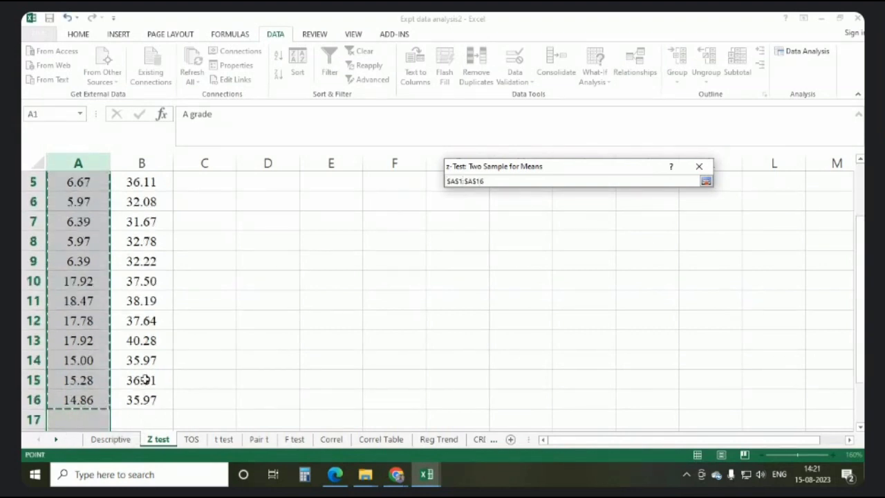
{"action": "left_click", "coordinate": [706, 180]}
Set the Variable 2 Range of the z-Test to the B grade data, $B$1:$B$16
{"action": "left_click", "coordinate": [630, 206]}
{"action": "scroll", "coordinate": [163, 182], "scroll_direction": "up", "scroll_amount": 2}
{"action": "left_click_drag", "start_coordinate": [142, 182], "coordinate": [141, 404]}
{"action": "left_click", "coordinate": [706, 181]}
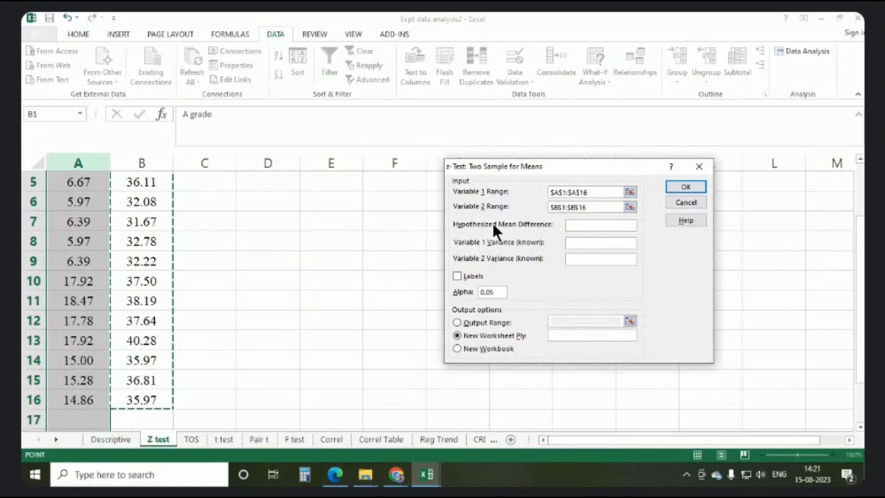
Set the hypothesized mean difference to 0 and both known variances to 1 in the z-test, and include the labels
{"action": "left_click", "coordinate": [596, 223]}
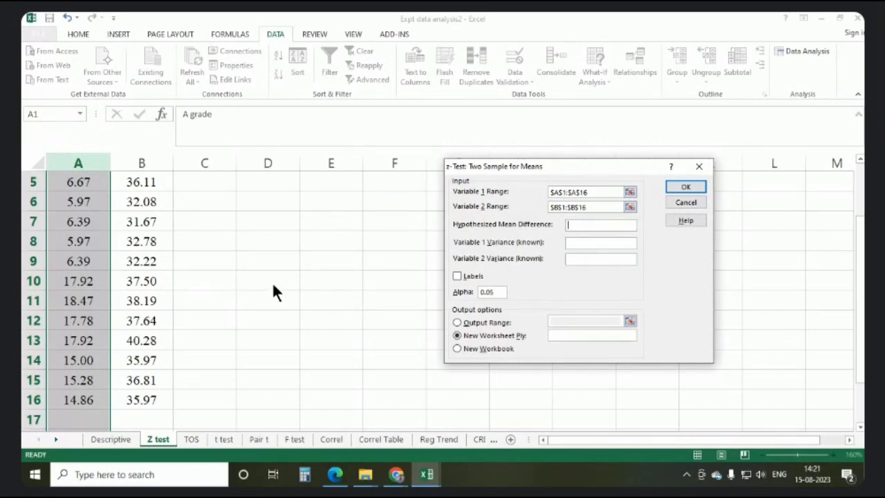
{"action": "type", "text": "0"}
{"action": "left_click", "coordinate": [573, 243]}
{"action": "type", "text": "1"}
{"action": "left_click", "coordinate": [457, 277]}
Direct the z-test output to cell $D$1 of the current sheet and run the analysis
{"action": "left_click", "coordinate": [457, 322]}
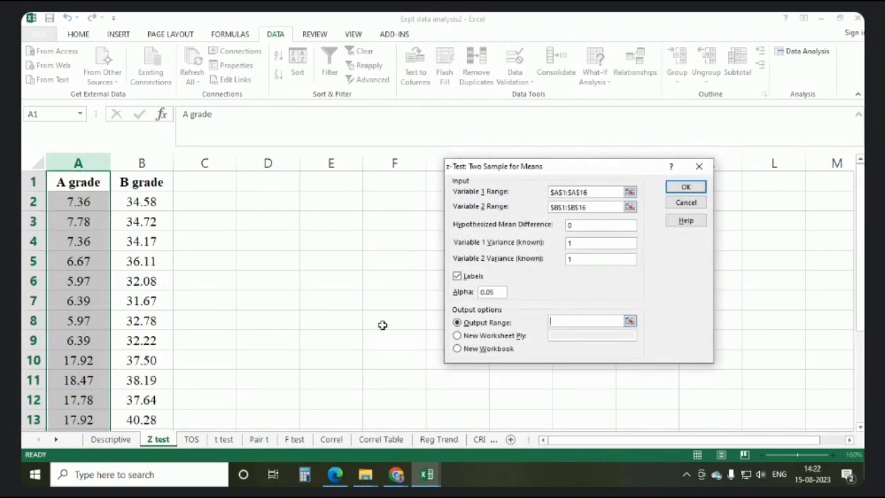
{"action": "left_click", "coordinate": [259, 186]}
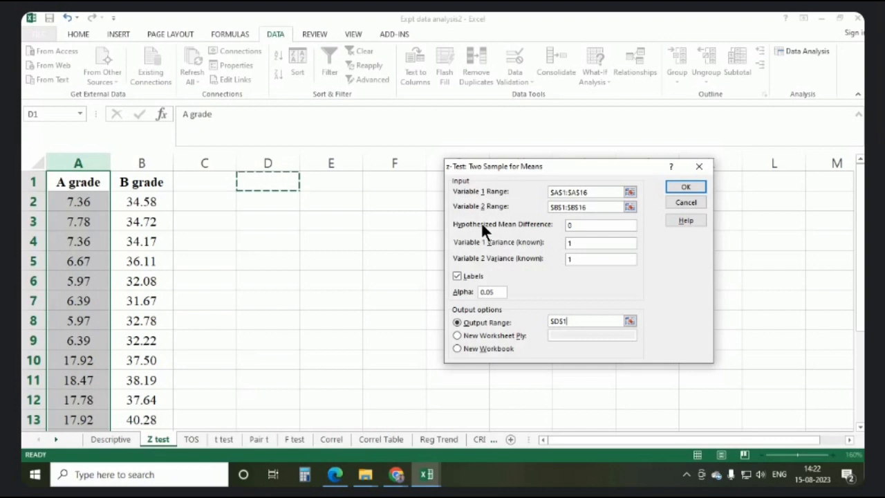
{"action": "left_click_drag", "start_coordinate": [580, 224], "coordinate": [564, 224]}
{"action": "key", "text": "Tab"}
{"action": "type", "text": "1"}
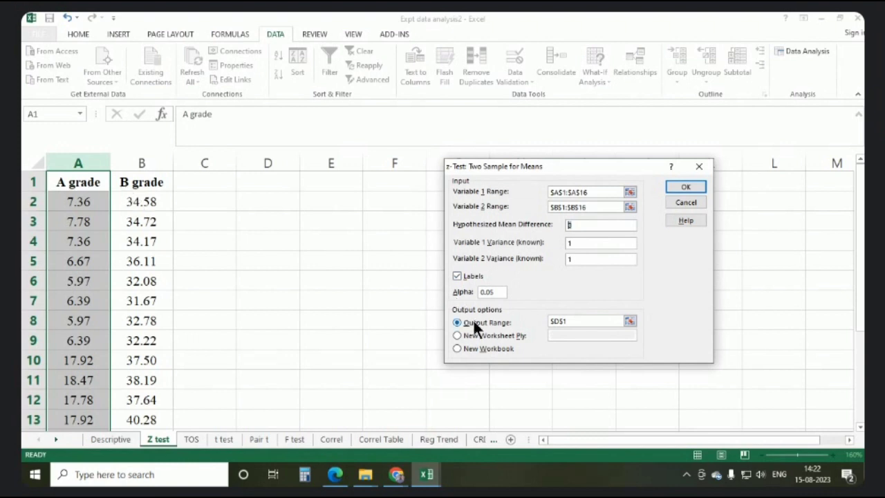
{"action": "left_click", "coordinate": [690, 185]}
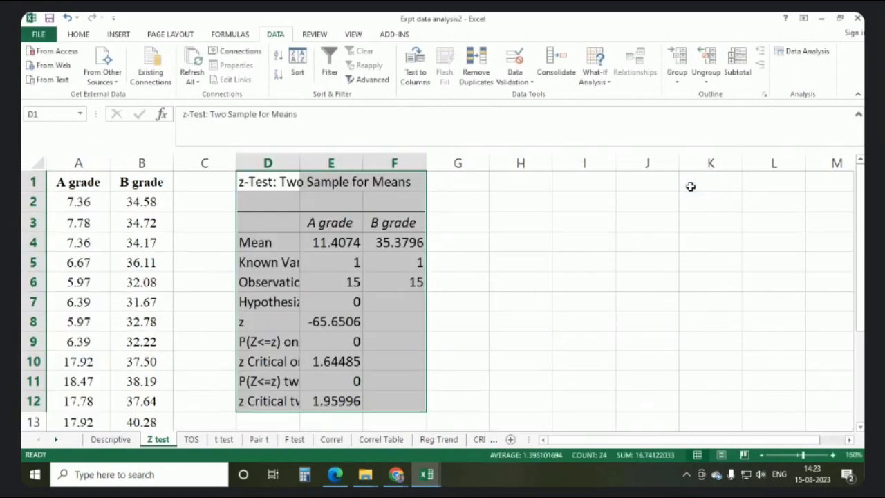
Fit column D to its contents and compare the A grade and B grade means in the z-test output
{"action": "double_click", "coordinate": [300, 162]}
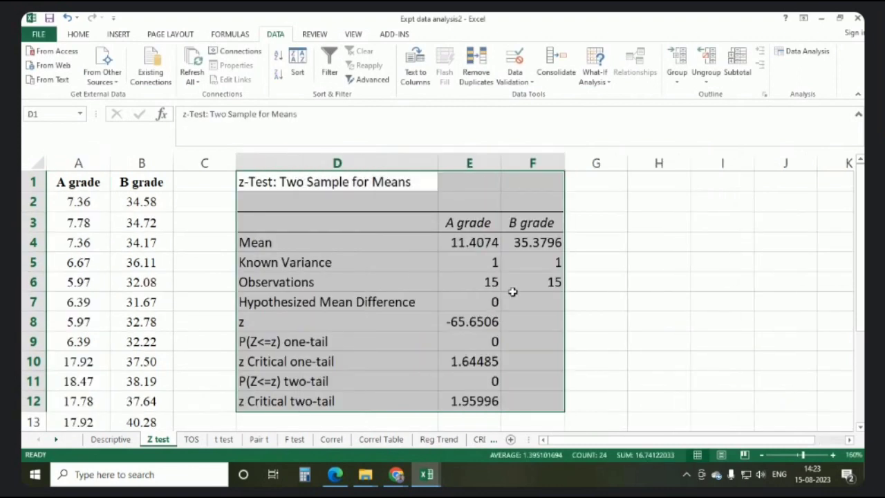
{"action": "left_click", "coordinate": [477, 243]}
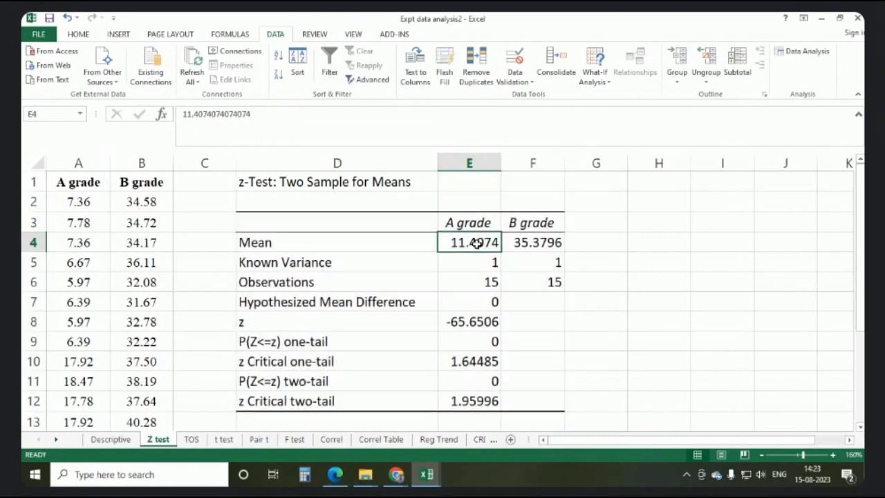
{"action": "left_click", "coordinate": [538, 243]}
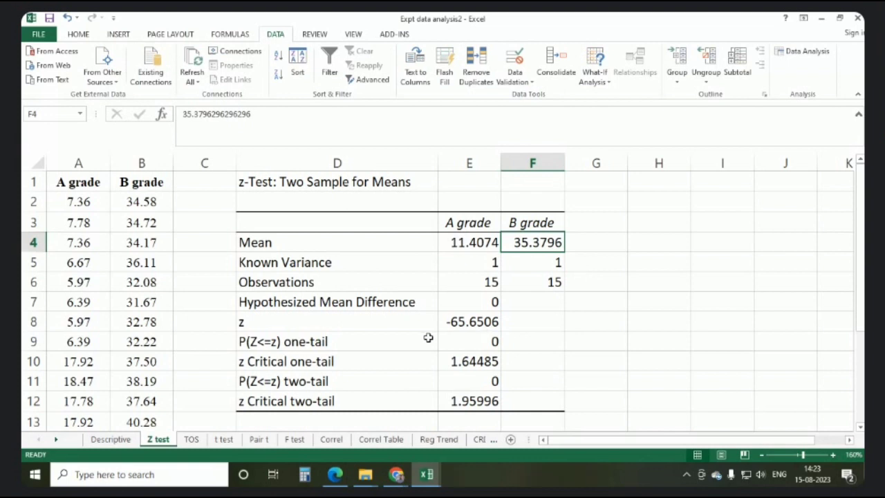
Highlight the P(Z<=z) one-tail and P(Z<=z) two-tail rows, D9:E9 and D11:E11, with yellow fill
{"action": "left_click", "coordinate": [78, 34]}
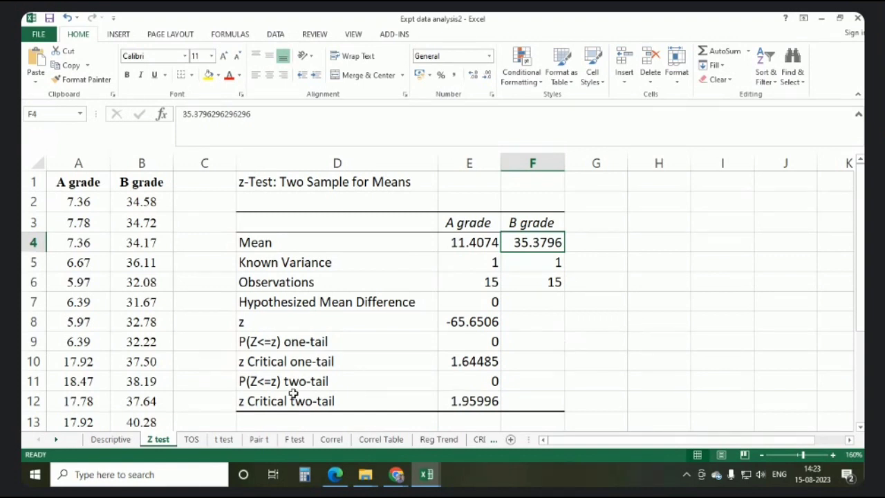
{"action": "left_click", "coordinate": [299, 341]}
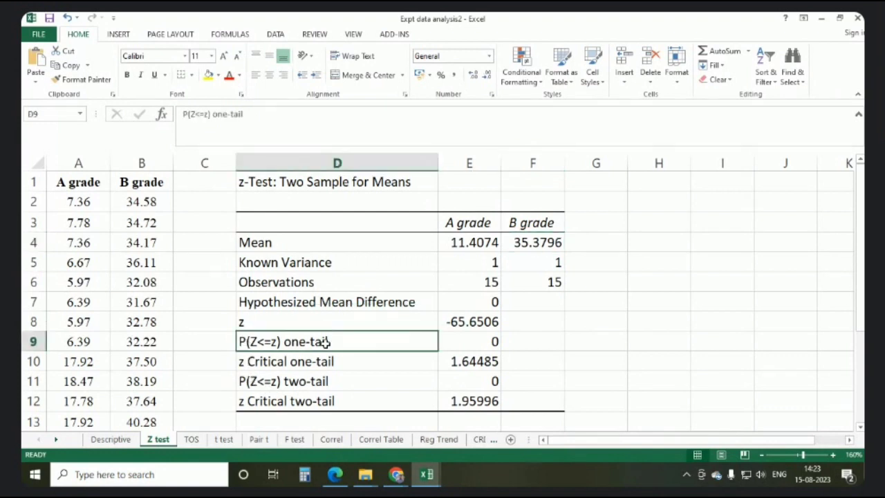
{"action": "left_click_drag", "start_coordinate": [327, 341], "coordinate": [494, 339]}
{"action": "left_click", "coordinate": [387, 382], "text": "ctrl"}
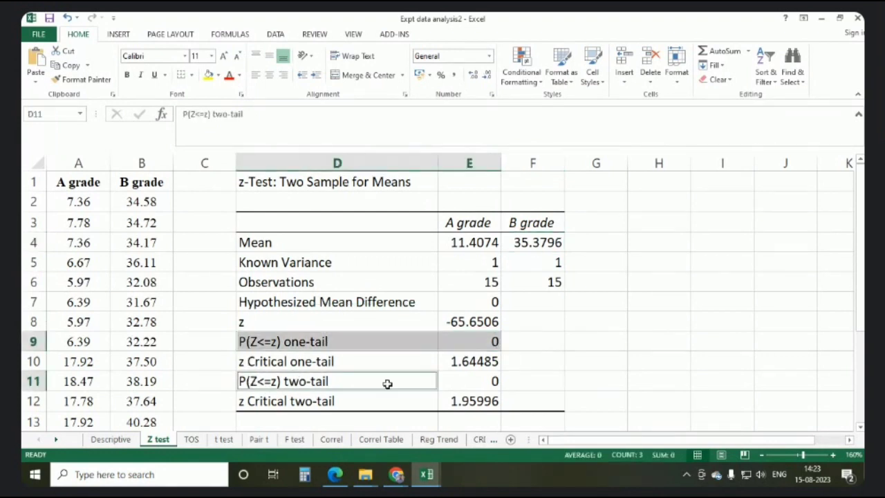
{"action": "left_click_drag", "start_coordinate": [387, 382], "coordinate": [471, 382]}
{"action": "left_click", "coordinate": [209, 74]}
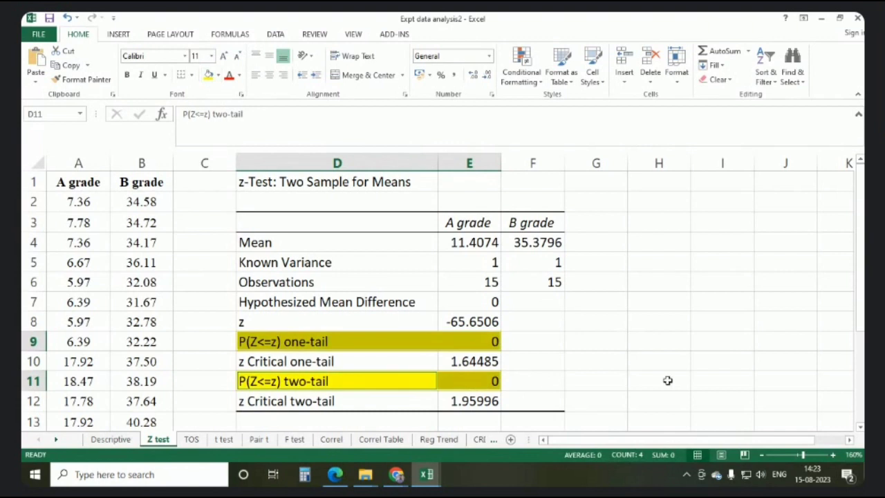
{"action": "left_click", "coordinate": [668, 380]}
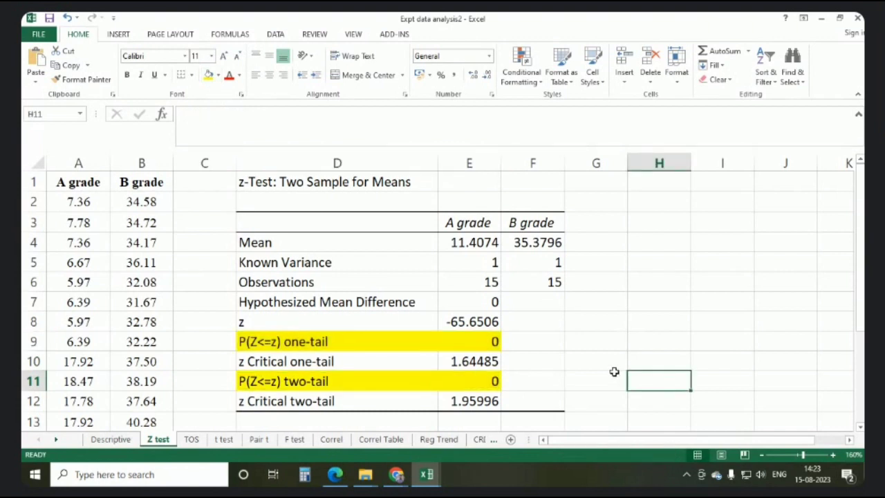
Undo the fill on the P(Z<=z) rows and highlight the z Critical one-tail and two-tail rows, D10:E10 and D12:E12, in yellow
{"action": "scroll", "coordinate": [593, 366], "scroll_direction": "up", "scroll_amount": 2}
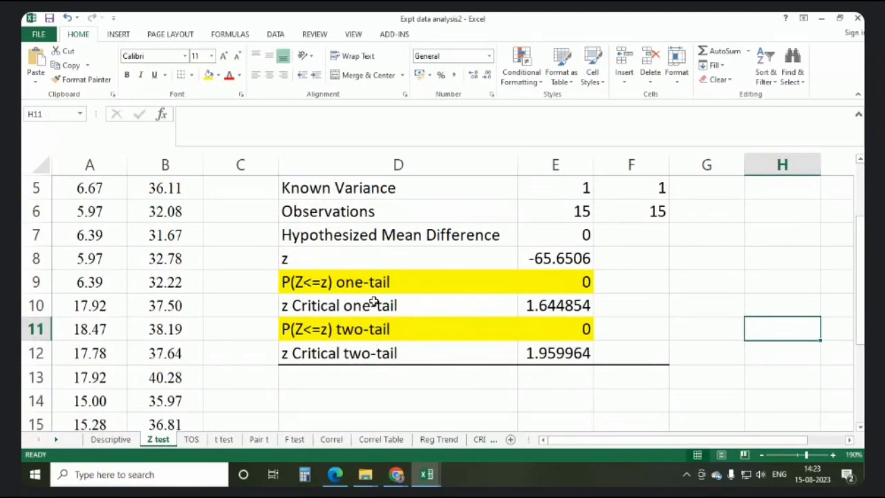
{"action": "left_click_drag", "start_coordinate": [278, 307], "coordinate": [569, 305]}
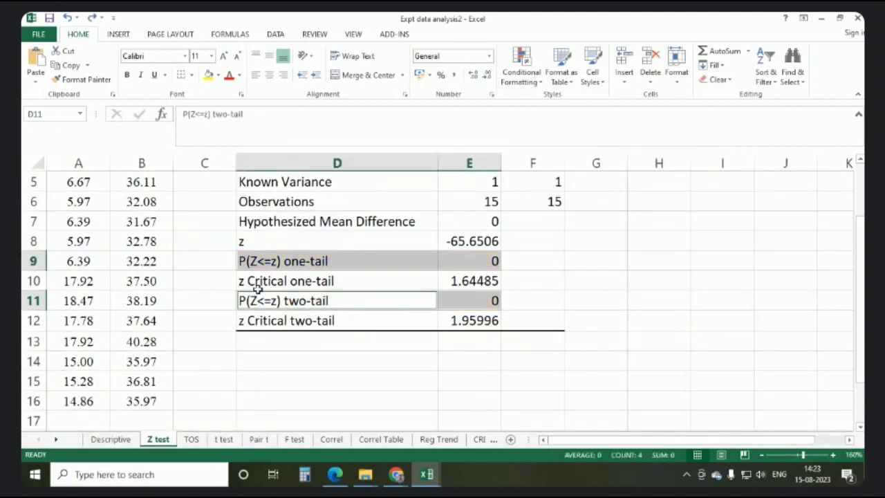
{"action": "left_click_drag", "start_coordinate": [258, 285], "coordinate": [480, 281]}
{"action": "left_click", "coordinate": [249, 320], "text": "ctrl"}
{"action": "left_click_drag", "start_coordinate": [249, 321], "coordinate": [455, 320]}
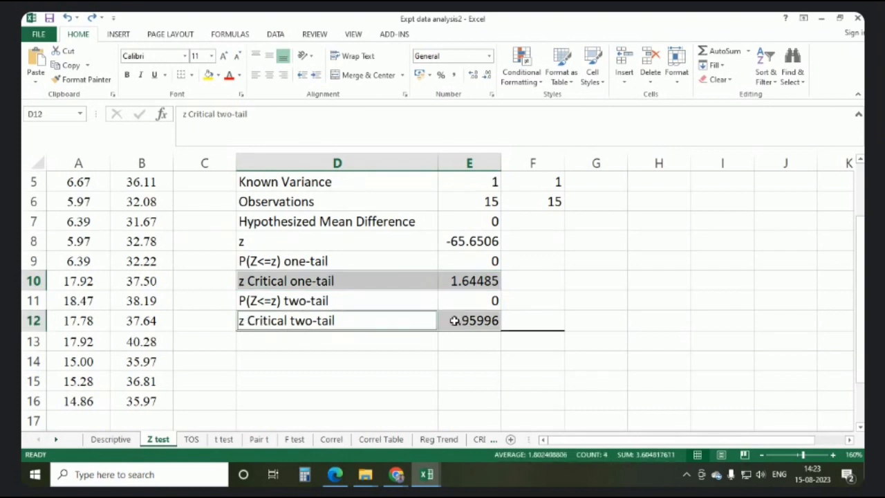
{"action": "left_click", "coordinate": [209, 74]}
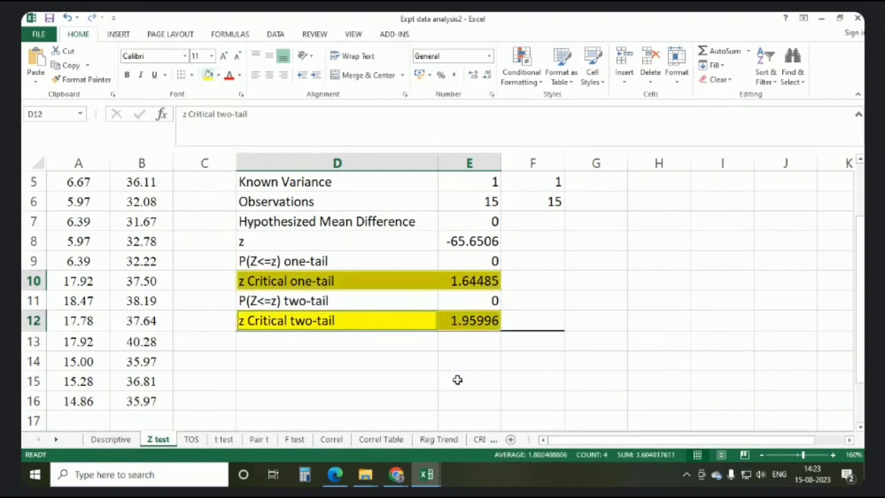
{"action": "left_click", "coordinate": [458, 379]}
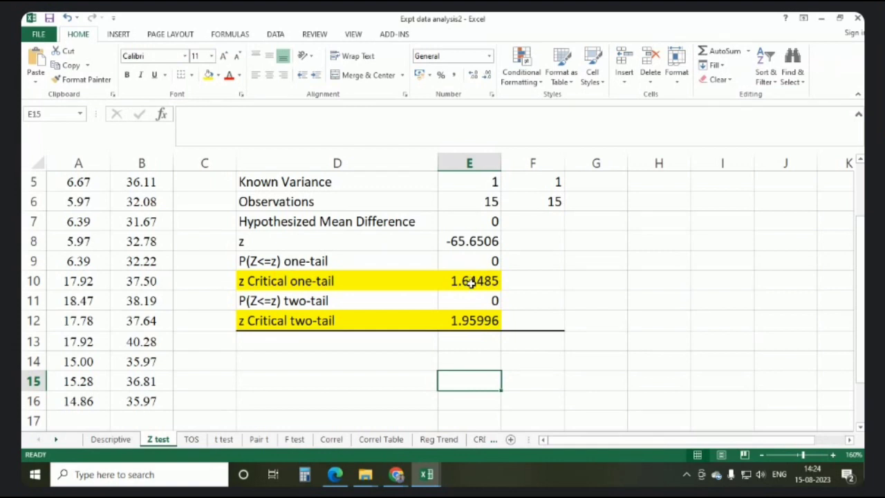
Highlight the z statistic row, D8:E8, with a light blue fill
{"action": "left_click", "coordinate": [583, 334]}
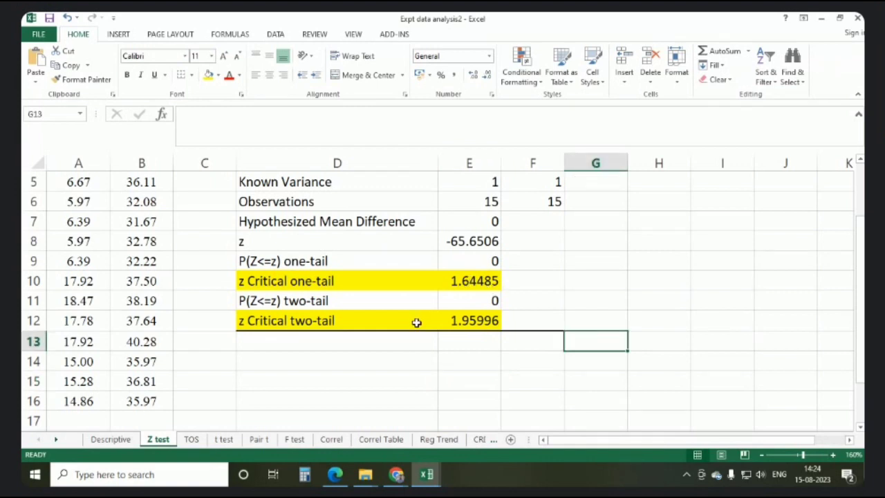
{"action": "scroll", "coordinate": [416, 322], "scroll_direction": "up", "scroll_amount": 1}
{"action": "left_click_drag", "start_coordinate": [298, 304], "coordinate": [484, 302]}
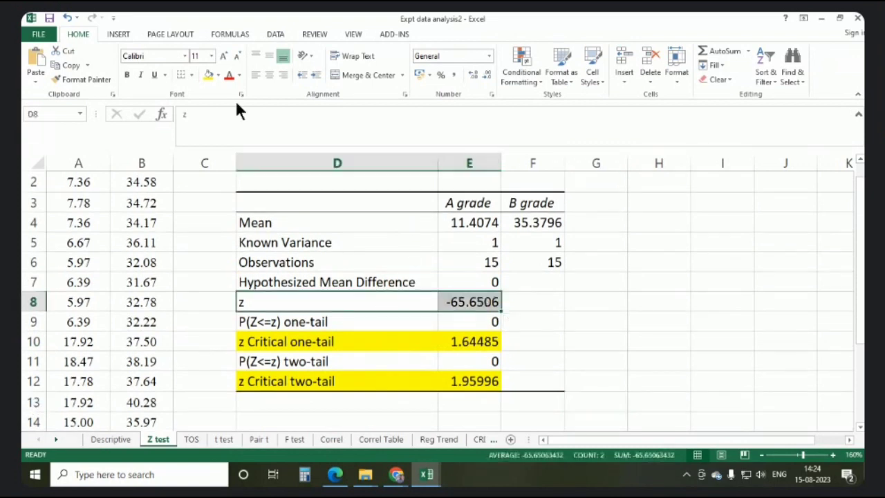
{"action": "left_click", "coordinate": [238, 75]}
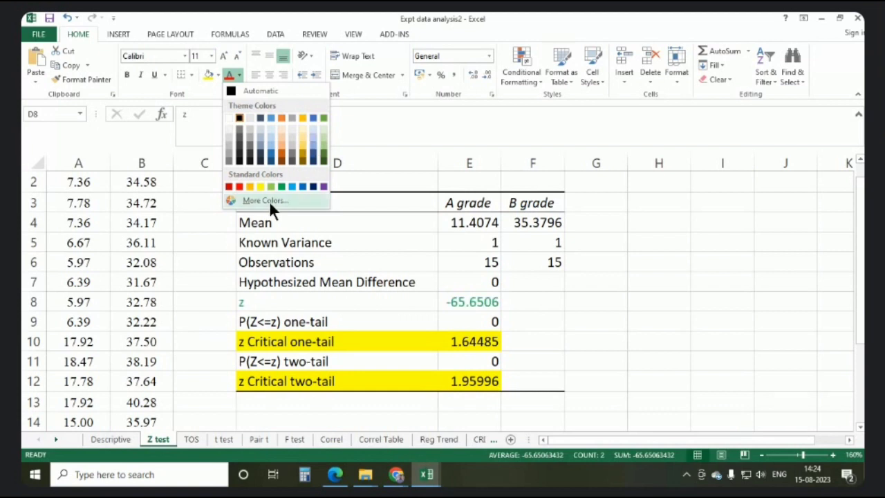
{"action": "left_click", "coordinate": [216, 75]}
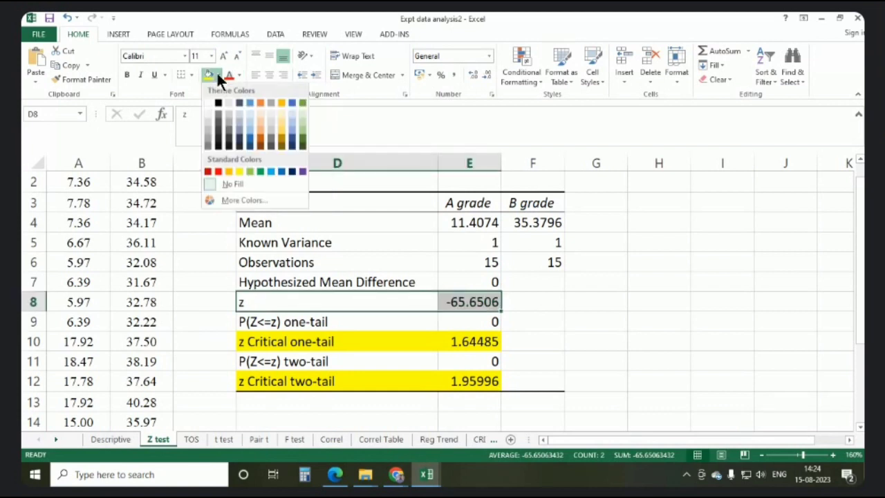
{"action": "left_click", "coordinate": [250, 121]}
{"action": "left_click", "coordinate": [596, 361]}
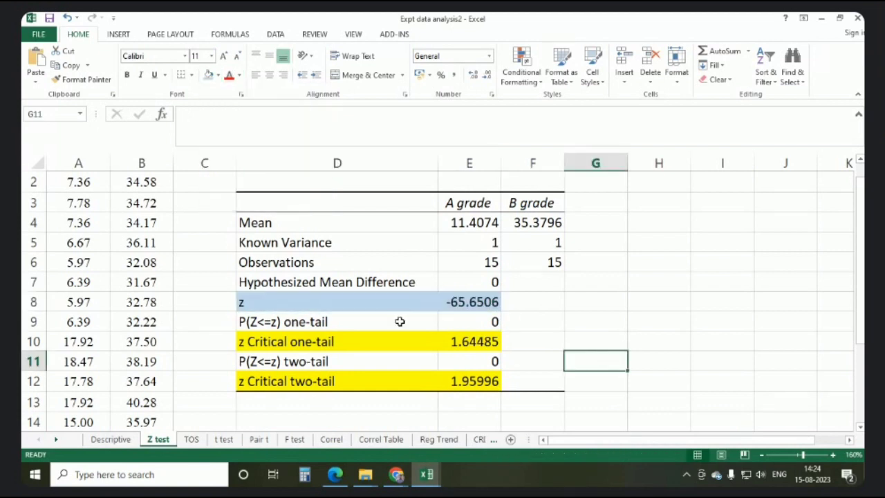
Compare the z statistic with the one-tail and two-tail critical z values in the z-test output
{"action": "left_click_drag", "start_coordinate": [296, 302], "coordinate": [452, 302]}
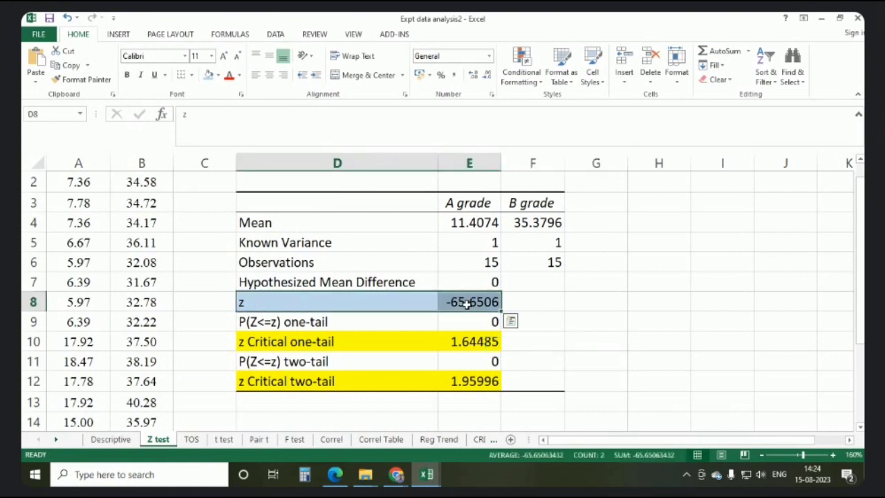
{"action": "left_click", "coordinate": [336, 341]}
{"action": "left_click_drag", "start_coordinate": [336, 341], "coordinate": [471, 342]}
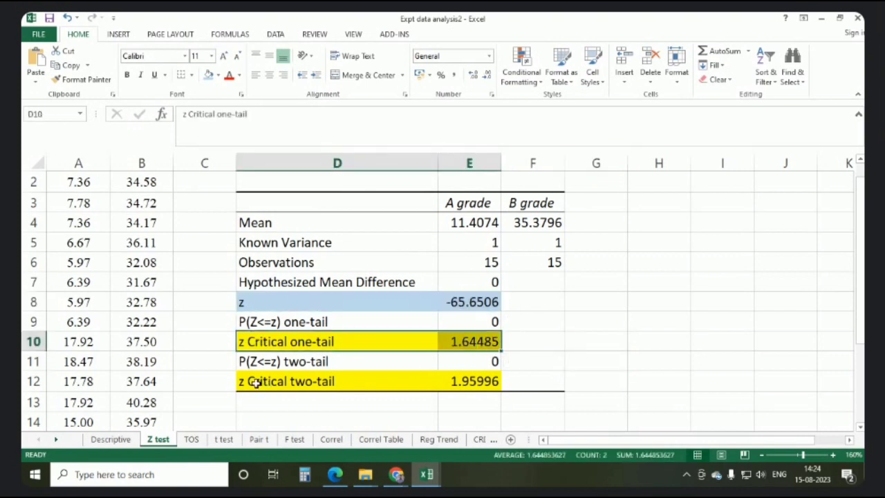
{"action": "left_click_drag", "start_coordinate": [257, 384], "coordinate": [474, 381]}
{"action": "left_click_drag", "start_coordinate": [266, 341], "coordinate": [462, 339]}
{"action": "left_click_drag", "start_coordinate": [290, 379], "coordinate": [478, 385]}
{"action": "left_click_drag", "start_coordinate": [387, 341], "coordinate": [484, 342]}
{"action": "left_click", "coordinate": [453, 302]}
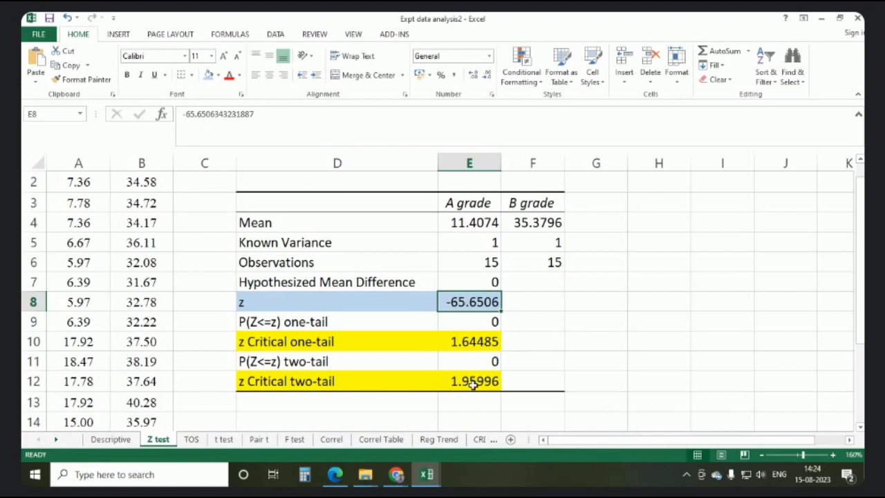
{"action": "left_click_drag", "start_coordinate": [255, 304], "coordinate": [504, 302]}
{"action": "left_click_drag", "start_coordinate": [267, 382], "coordinate": [515, 390]}
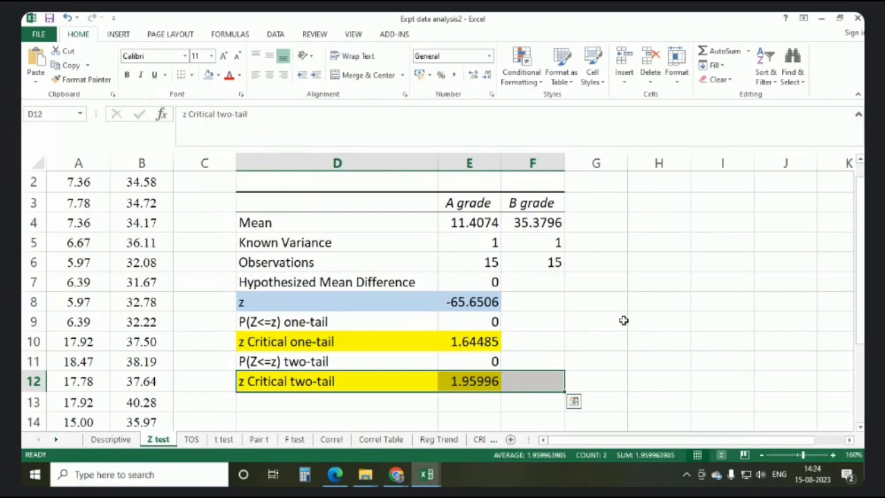
{"action": "left_click", "coordinate": [188, 284]}
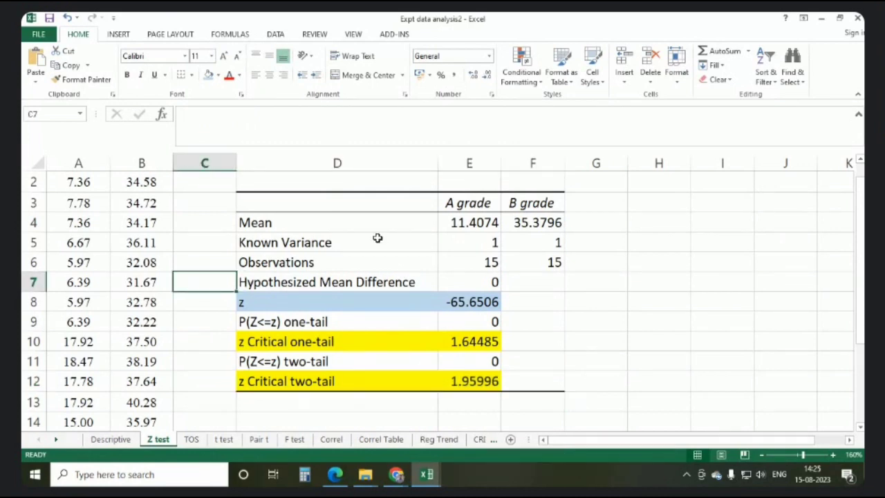
Delete columns D to F to remove the z-test output from the Z test sheet
{"action": "left_click_drag", "start_coordinate": [259, 165], "coordinate": [543, 169]}
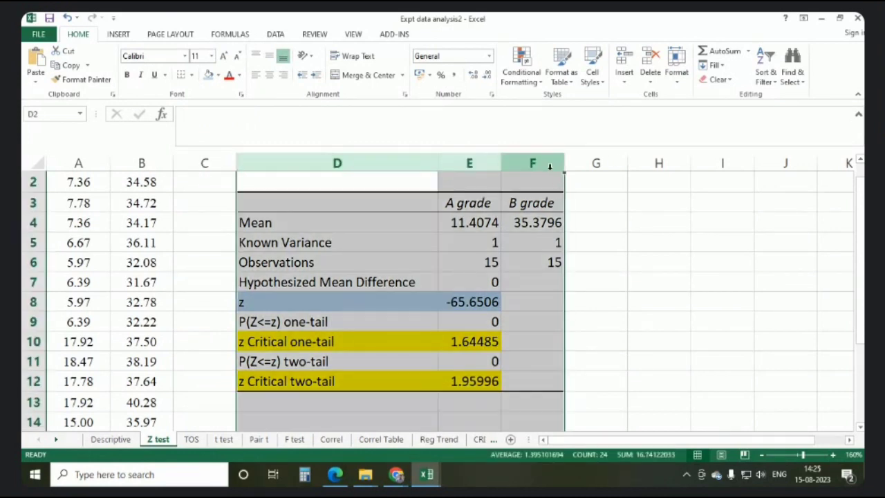
{"action": "right_click", "coordinate": [546, 166]}
{"action": "left_click", "coordinate": [574, 265]}
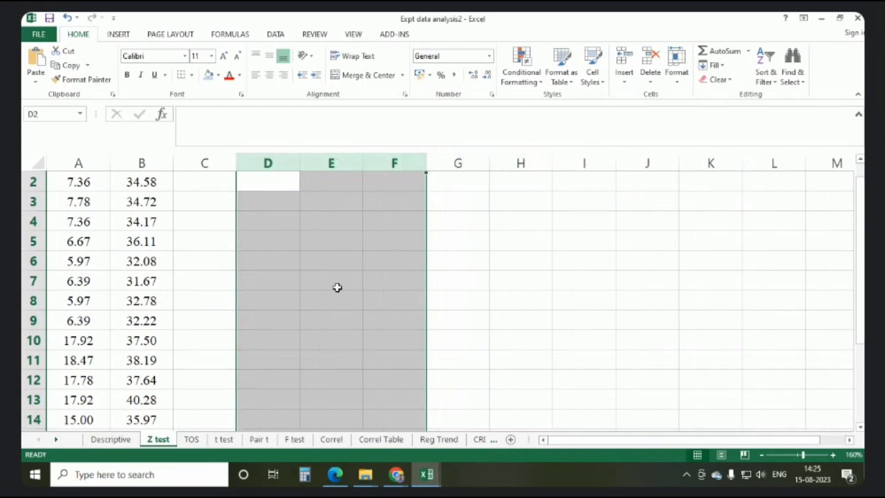
Calculate the A grade sample variance in A18 with VAR.S over A2:A16 and copy the formula across to B18 for B grade
{"action": "scroll", "coordinate": [120, 293], "scroll_direction": "down", "scroll_amount": 1, "text": "ctrl"}
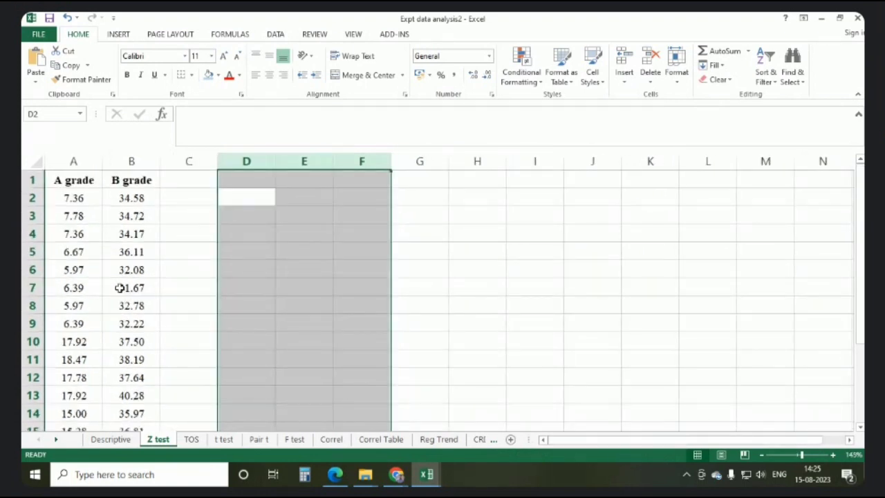
{"action": "scroll", "coordinate": [74, 229], "scroll_direction": "down", "scroll_amount": 3}
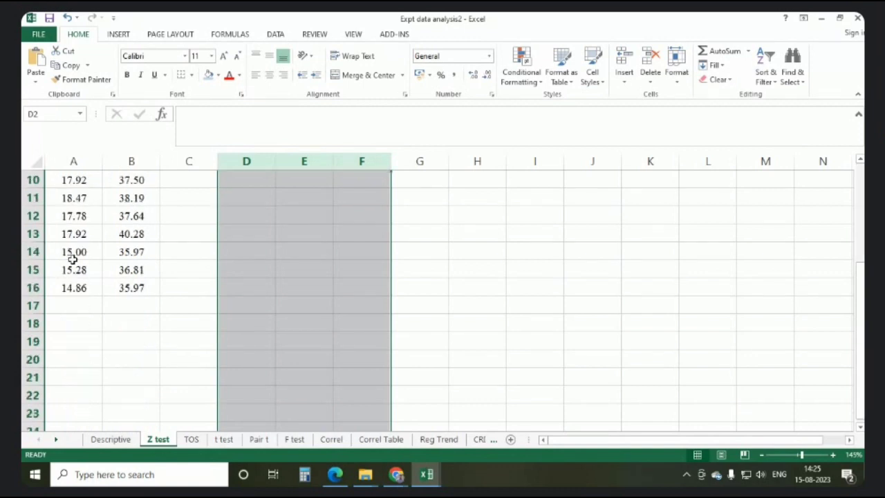
{"action": "left_click", "coordinate": [71, 320]}
{"action": "type", "text": "="}
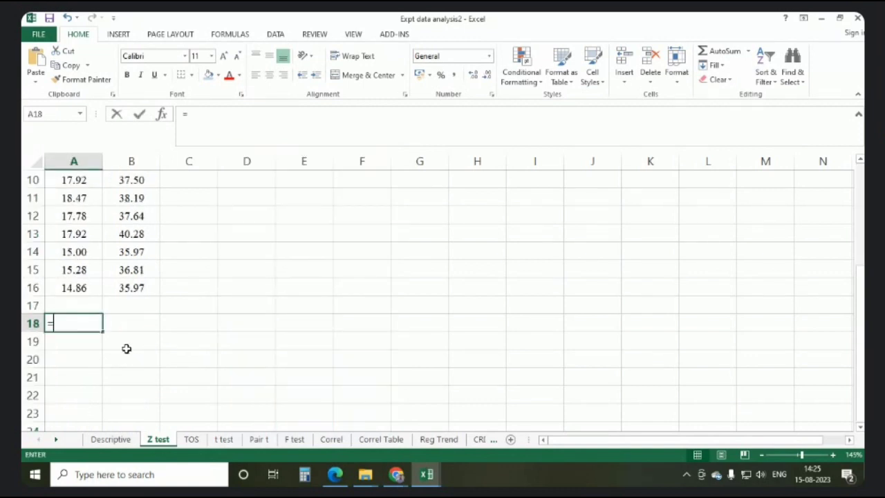
{"action": "type", "text": "var"}
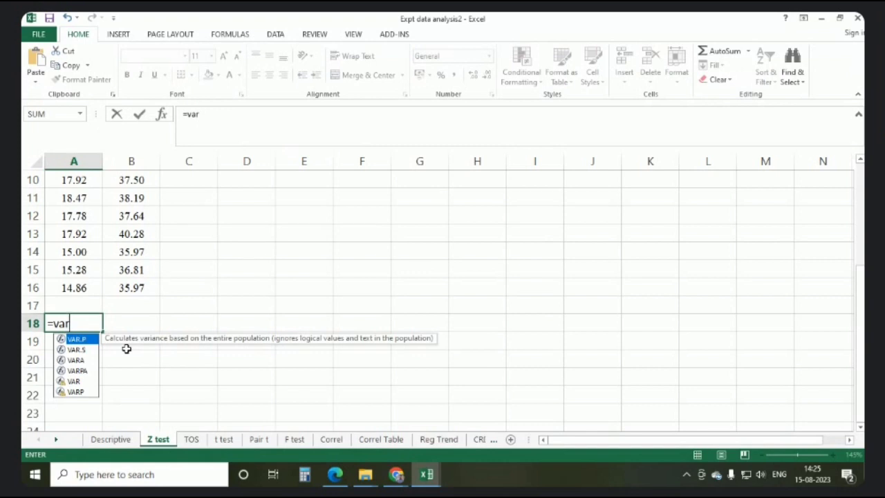
{"action": "left_click", "coordinate": [79, 350]}
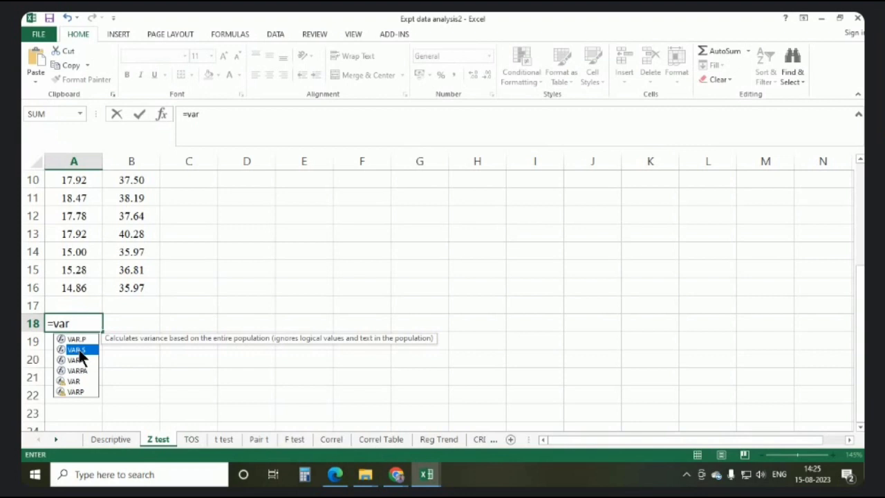
{"action": "double_click", "coordinate": [79, 350]}
{"action": "left_click", "coordinate": [81, 287]}
{"action": "key", "text": "shift+Up"}
{"action": "key", "text": "shift+Up"}
{"action": "key", "text": "shift+Up"}
{"action": "key", "text": "shift+Up"}
{"action": "key", "text": "shift+Up"}
{"action": "key", "text": "shift+Up"}
{"action": "key", "text": "shift+Up"}
{"action": "key", "text": "shift+Up"}
{"action": "key", "text": "shift+Up"}
{"action": "key", "text": "shift+Up"}
{"action": "key", "text": "shift+Up"}
{"action": "key", "text": "shift+Up"}
{"action": "key", "text": "shift+Up"}
{"action": "key", "text": "shift+Up"}
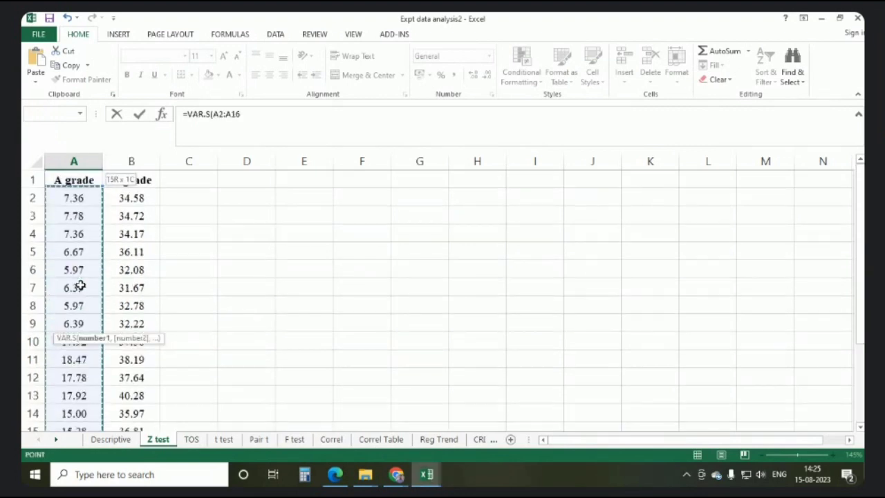
{"action": "key", "text": "Return"}
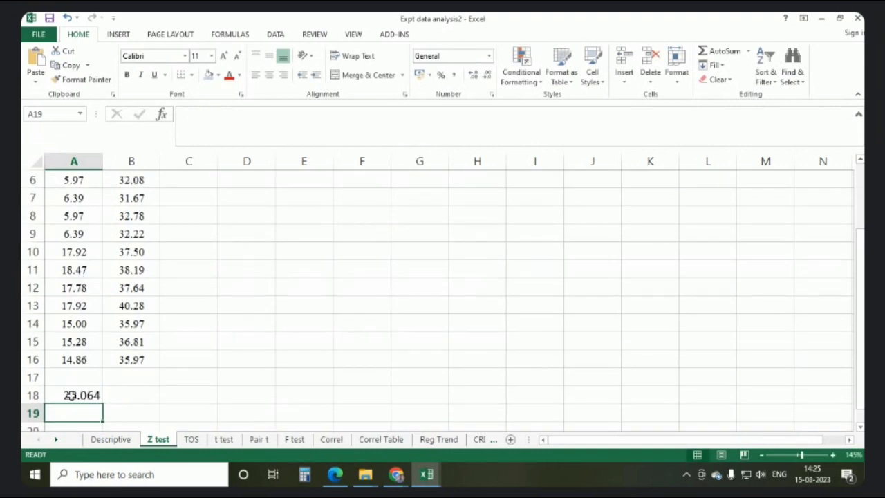
{"action": "left_click", "coordinate": [70, 395]}
{"action": "left_click_drag", "start_coordinate": [103, 405], "coordinate": [181, 403]}
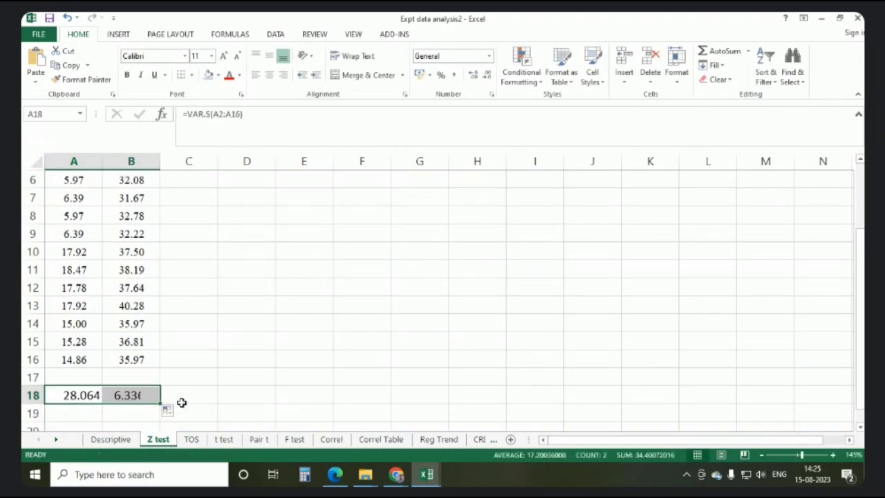
Run the z-Test: Two Sample for Means on A1:A16 and B1:B16 with known variances 28.06 and 6.33, outputting to D1
{"action": "left_click", "coordinate": [276, 35]}
{"action": "left_click", "coordinate": [814, 51]}
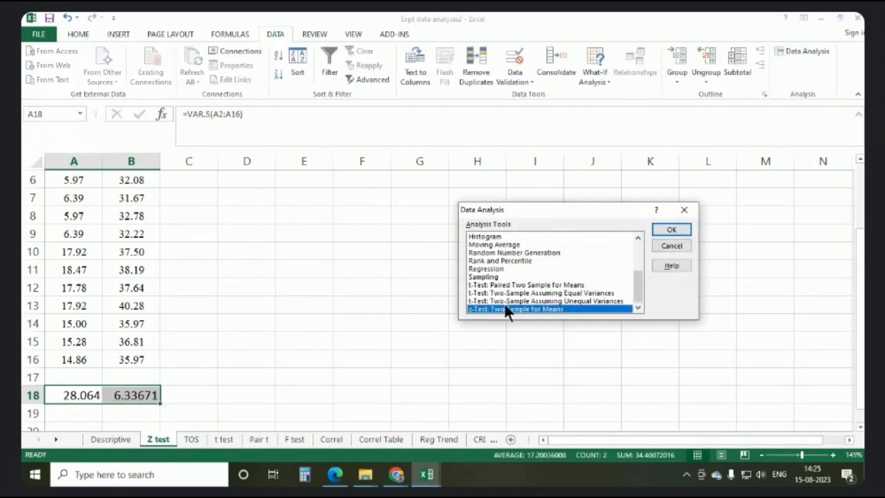
{"action": "left_click", "coordinate": [672, 230]}
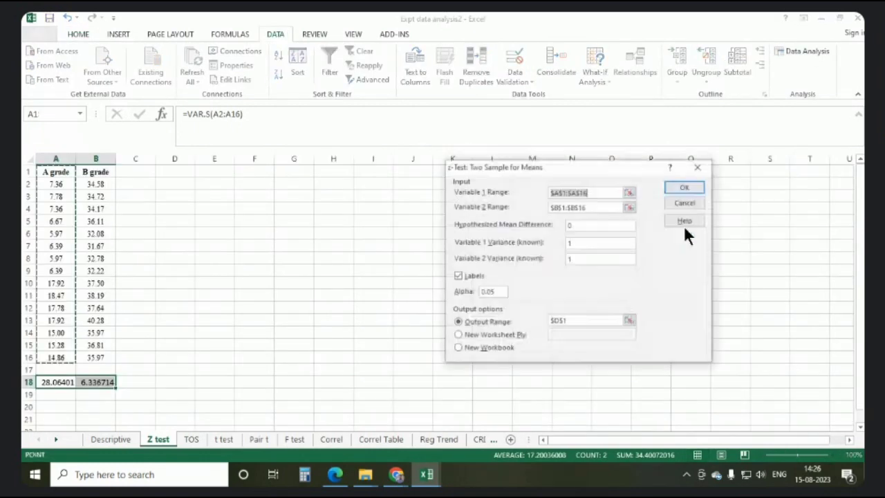
{"action": "left_click", "coordinate": [588, 246]}
{"action": "key", "text": "BackSpace"}
{"action": "type", "text": "28.0"}
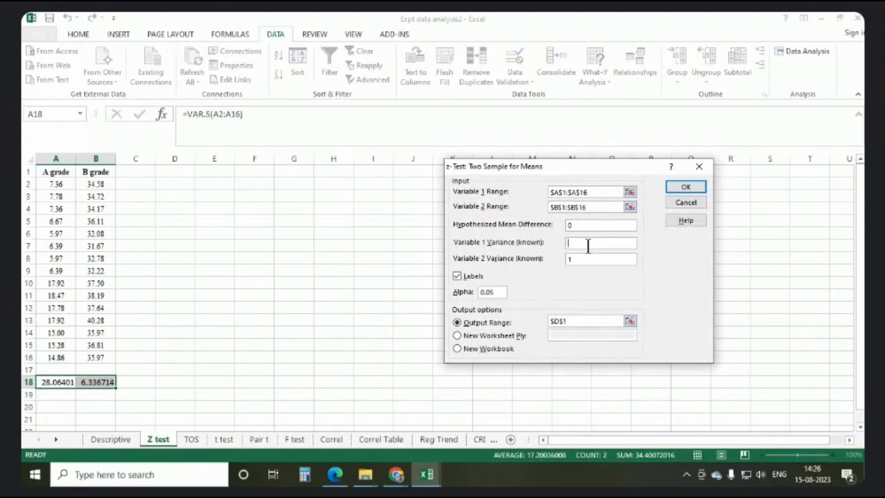
{"action": "type", "text": "6"}
{"action": "left_click", "coordinate": [687, 188]}
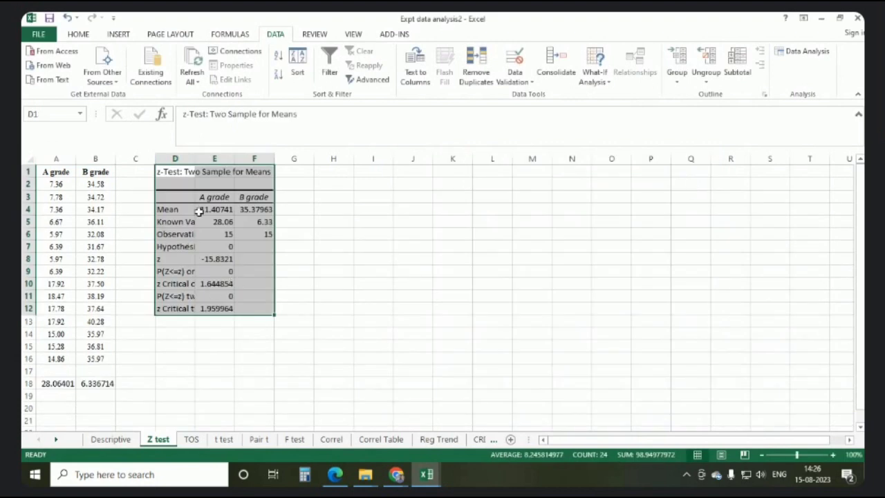
Autofit column D so the z-test output labels fit in full
{"action": "scroll", "coordinate": [198, 204], "scroll_direction": "up", "scroll_amount": 5}
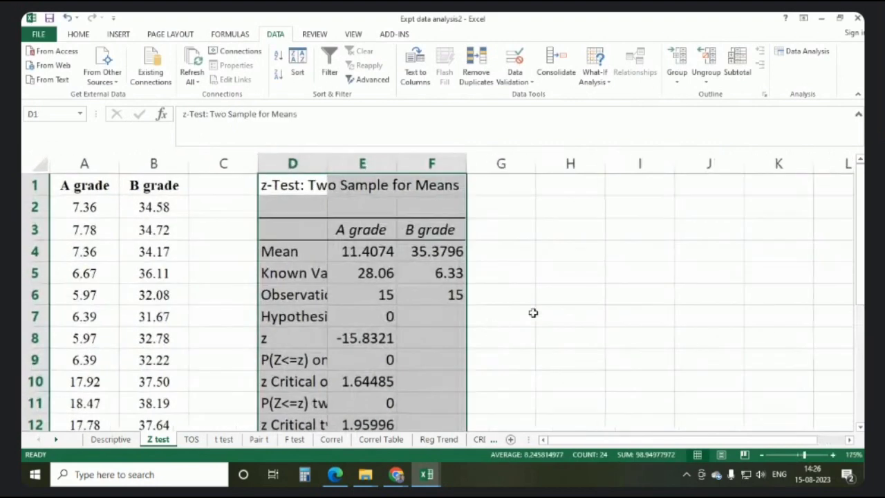
{"action": "scroll", "coordinate": [533, 306], "scroll_direction": "down", "scroll_amount": 1}
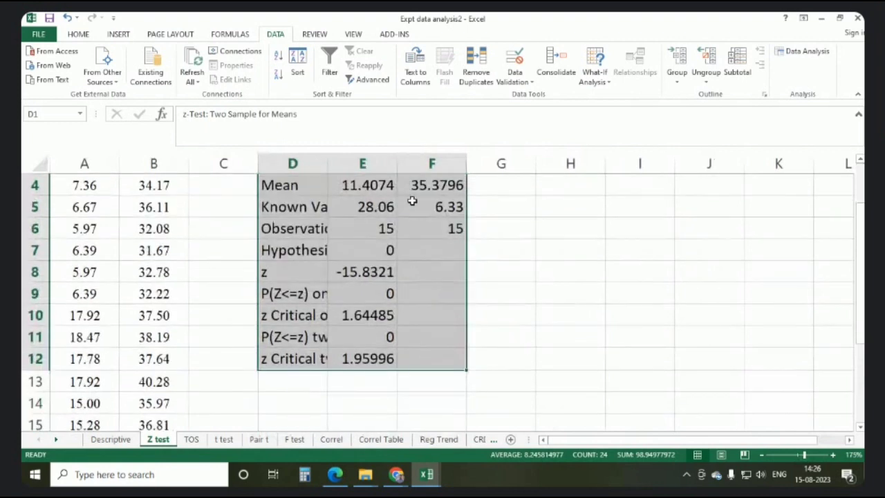
{"action": "double_click", "coordinate": [327, 163]}
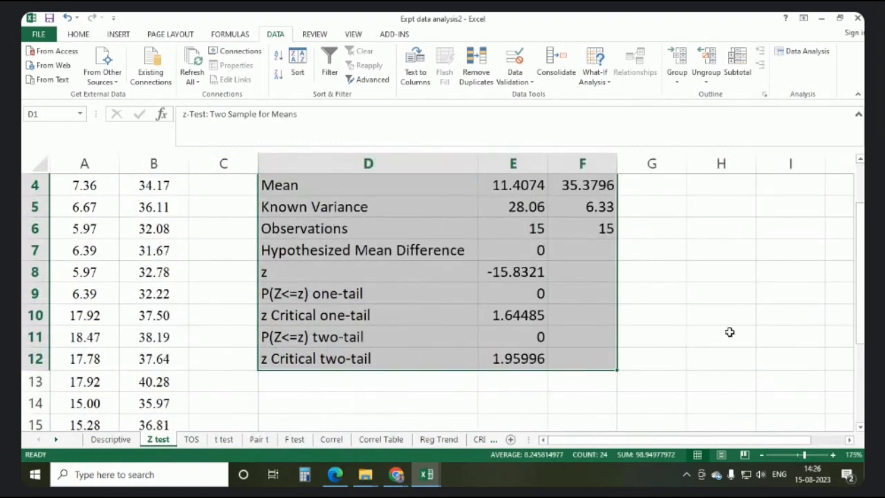
Highlight the z statistic row, D8:F8, with a light blue fill
{"action": "scroll", "coordinate": [729, 332], "scroll_direction": "up", "scroll_amount": 1}
{"action": "left_click_drag", "start_coordinate": [313, 282], "coordinate": [634, 286]}
{"action": "left_click", "coordinate": [78, 35]}
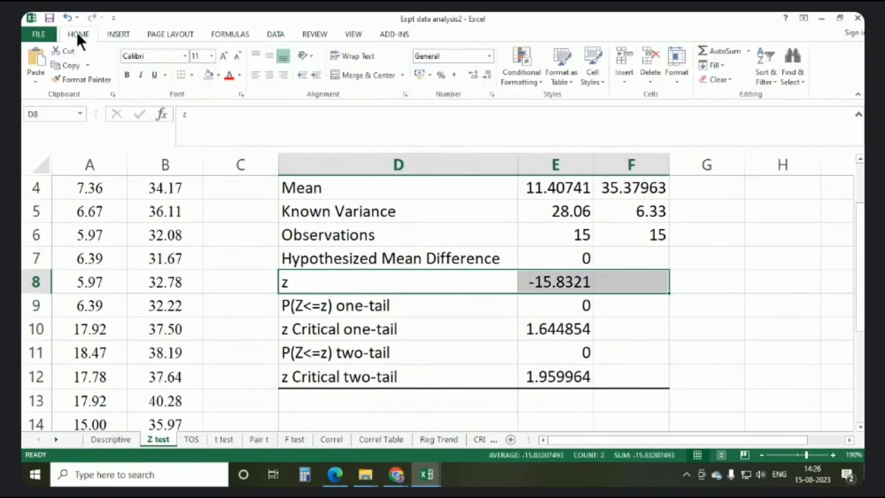
{"action": "left_click", "coordinate": [209, 75]}
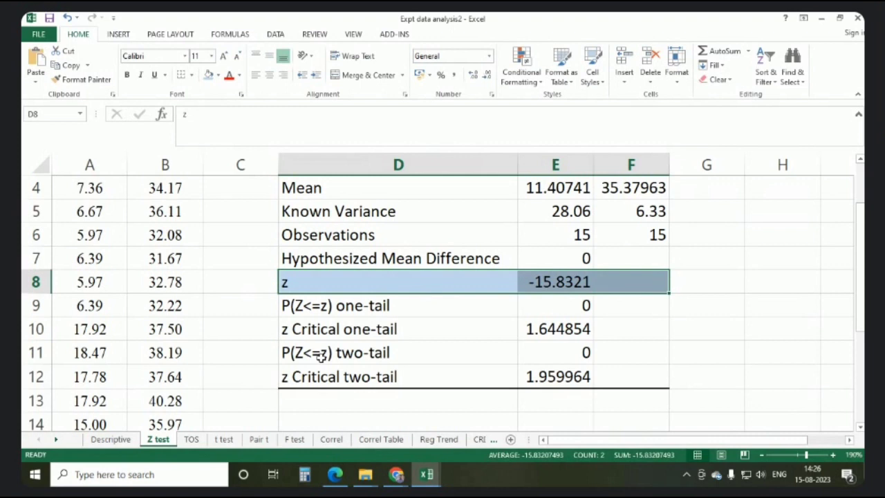
Highlight the z Critical two-tail row, D12:E12, in yellow and compare its value with the z statistic in E8
{"action": "left_click_drag", "start_coordinate": [295, 379], "coordinate": [556, 374]}
{"action": "left_click", "coordinate": [219, 76]}
{"action": "left_click", "coordinate": [237, 171]}
{"action": "left_click", "coordinate": [674, 343]}
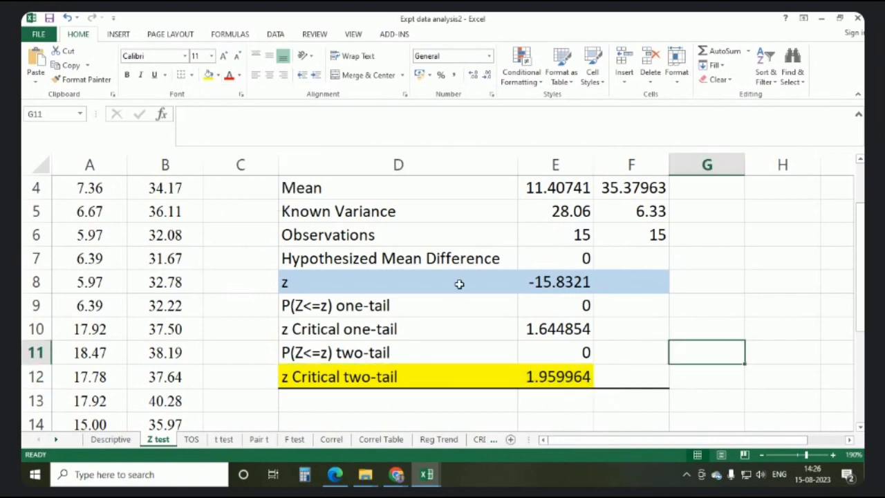
{"action": "left_click", "coordinate": [564, 284]}
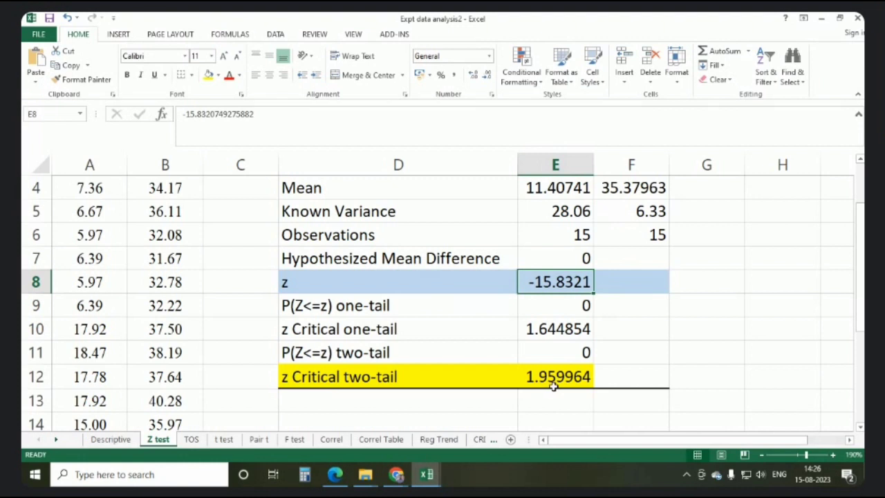
{"action": "left_click", "coordinate": [229, 374]}
Open the t test sheet and examine the extent of the C grade and D grade samples in columns A and B
{"action": "left_click", "coordinate": [224, 440]}
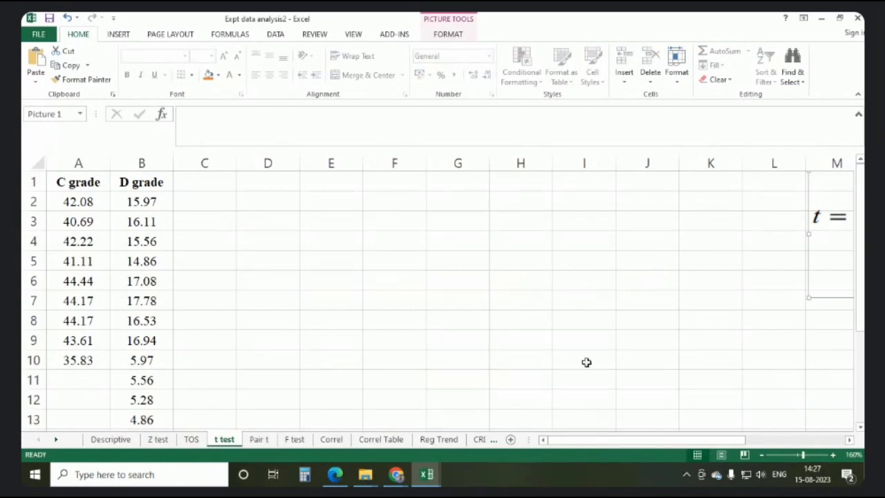
{"action": "left_click", "coordinate": [289, 305]}
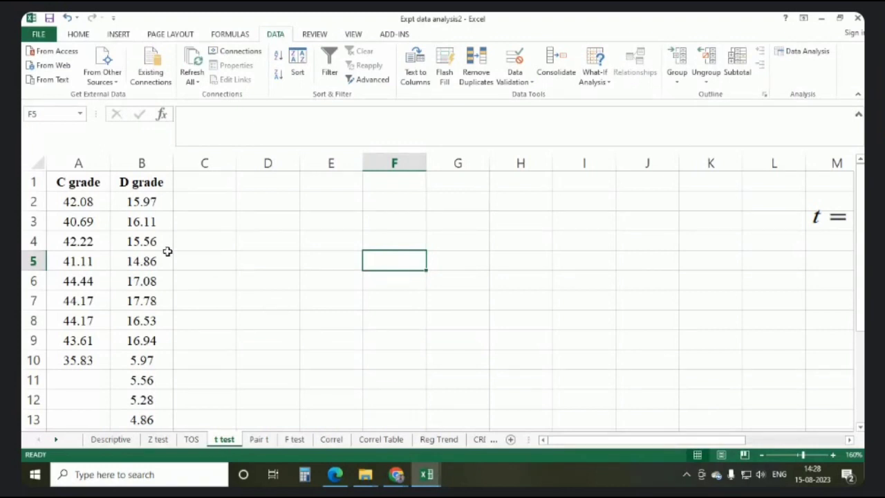
{"action": "left_click", "coordinate": [96, 206]}
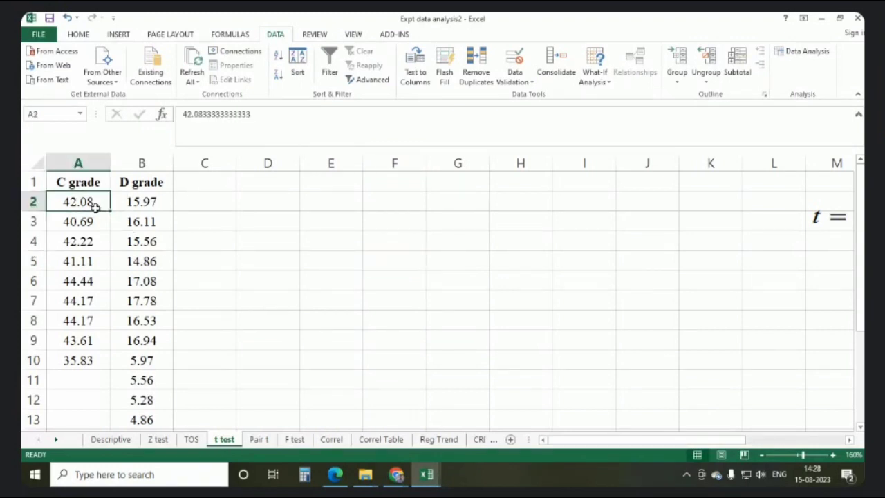
{"action": "key", "text": "ctrl+shift+Down"}
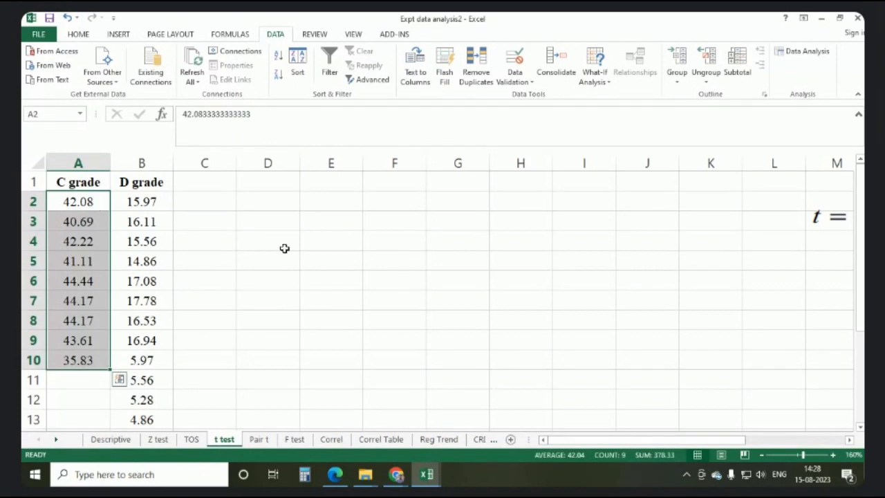
{"action": "left_click", "coordinate": [143, 201]}
{"action": "key", "text": "ctrl+shift+Down"}
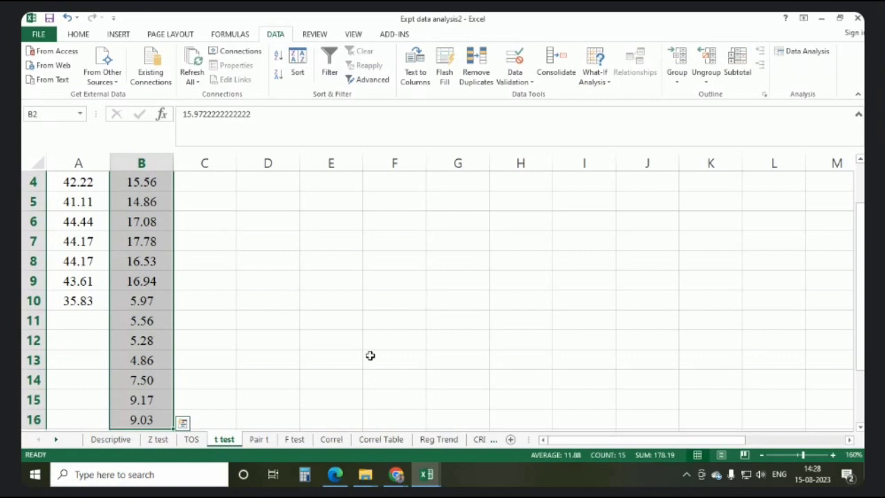
{"action": "left_click", "coordinate": [337, 333]}
{"action": "scroll", "coordinate": [221, 260], "scroll_direction": "up", "scroll_amount": 1}
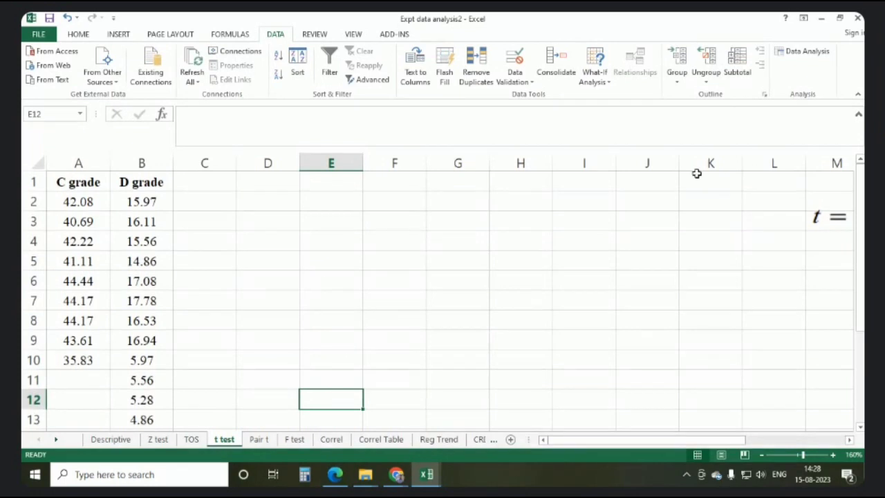
Review the paired, equal-variance and unequal-variance t-test options in the Data Analysis tools without running any
{"action": "left_click", "coordinate": [792, 50]}
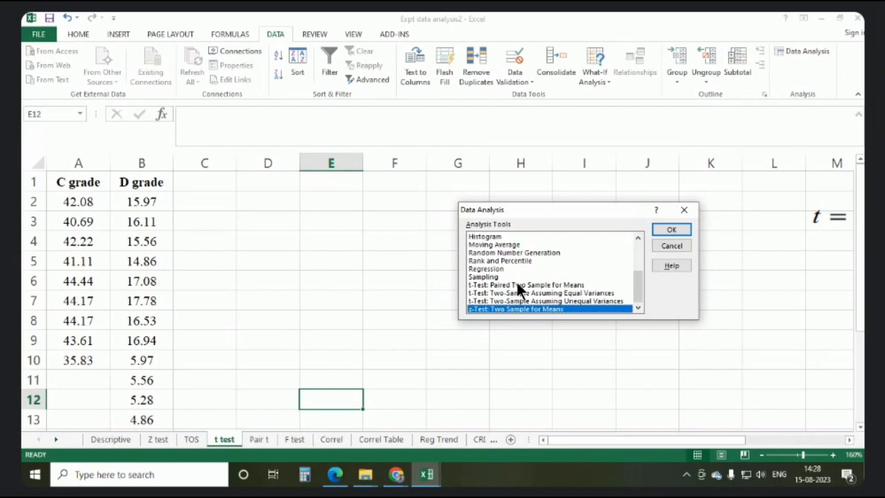
{"action": "left_click", "coordinate": [518, 285]}
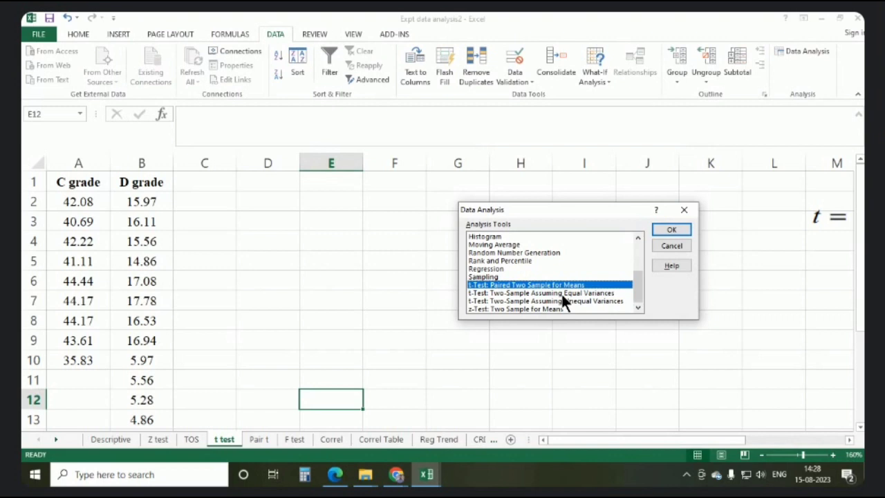
{"action": "left_click", "coordinate": [545, 293]}
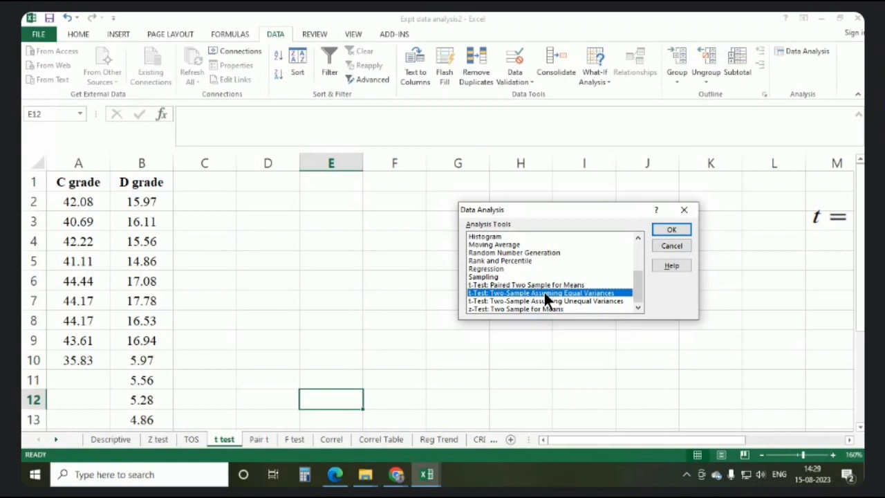
{"action": "left_click", "coordinate": [539, 302]}
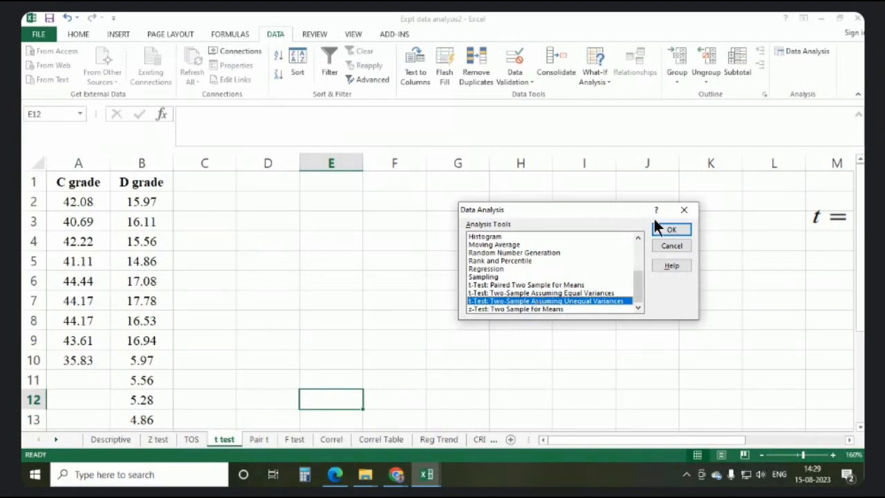
{"action": "left_click", "coordinate": [684, 209]}
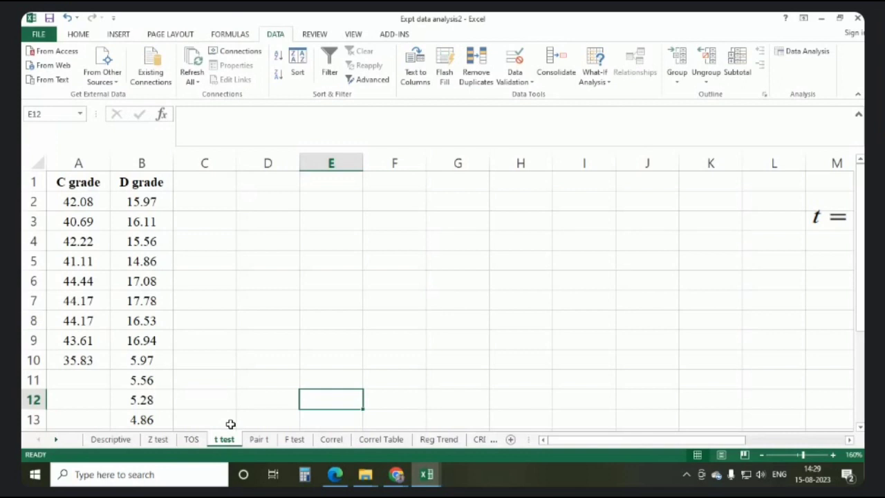
Open the F test sheet and examine the F test formula and its note, returning to the A grade and B grade data
{"action": "left_click", "coordinate": [294, 439]}
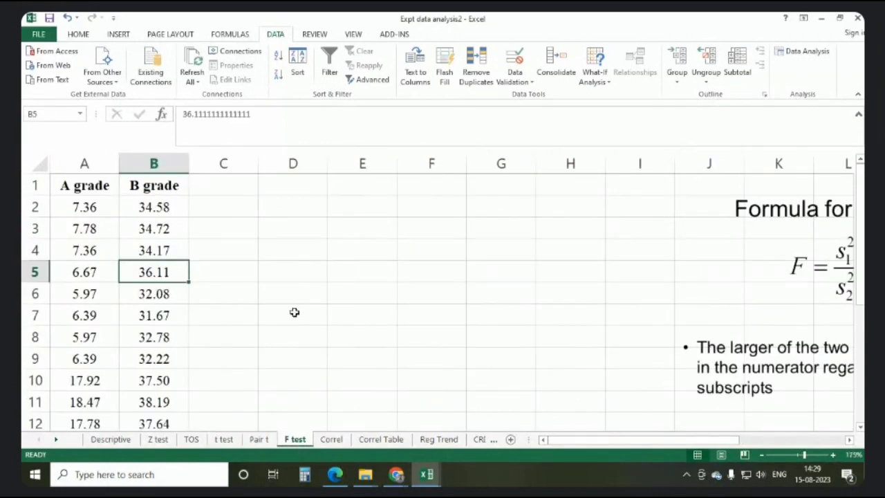
{"action": "scroll", "coordinate": [281, 274], "scroll_direction": "down", "scroll_amount": 1}
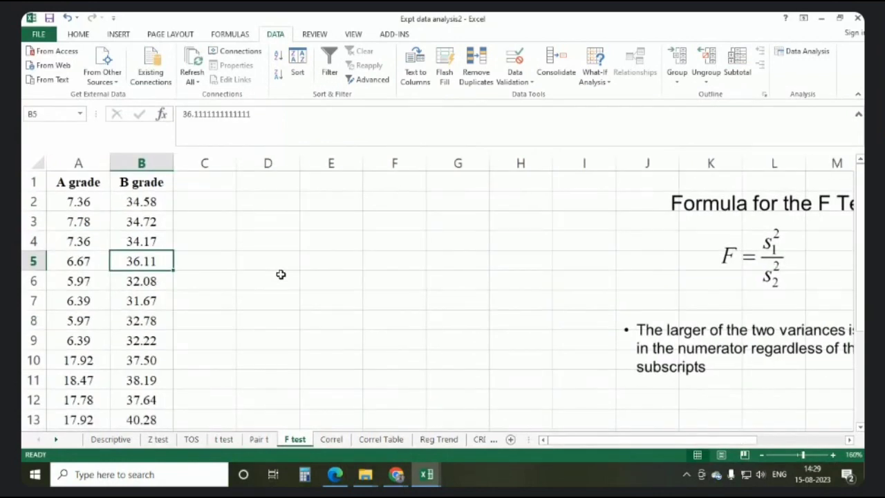
{"action": "left_click_drag", "start_coordinate": [579, 441], "coordinate": [691, 440]}
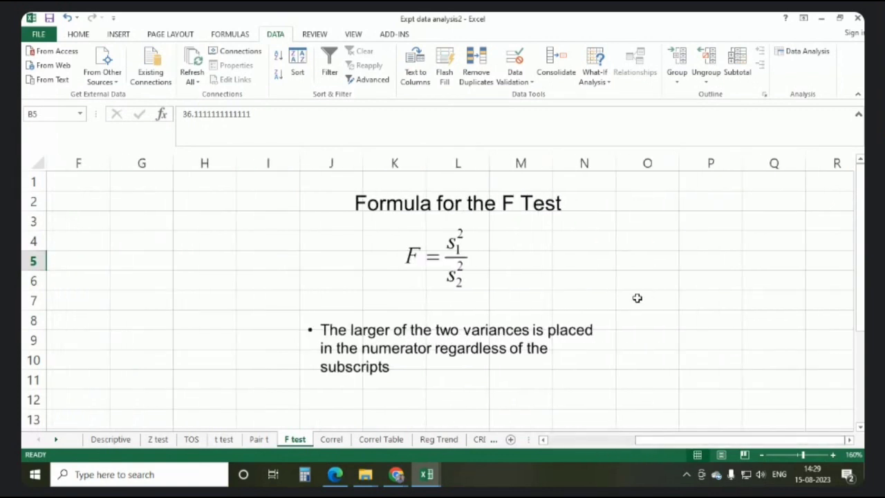
{"action": "scroll", "coordinate": [636, 298], "scroll_direction": "up", "scroll_amount": 3}
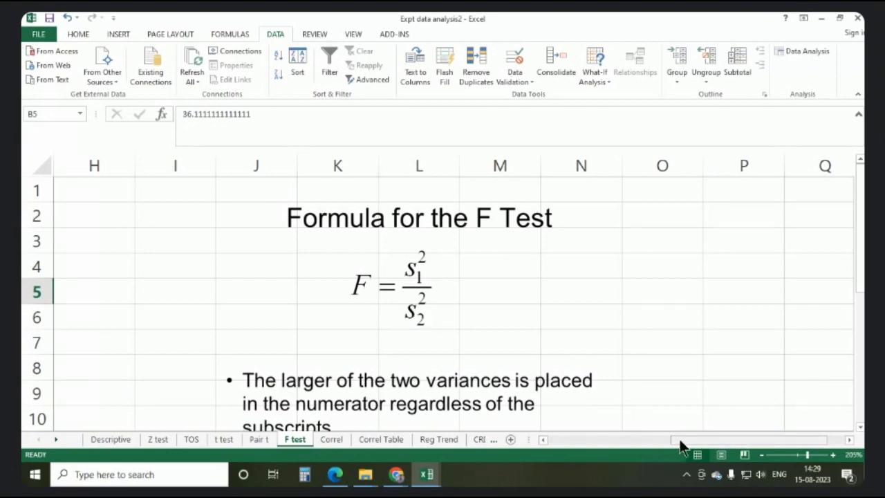
{"action": "left_click_drag", "start_coordinate": [681, 446], "coordinate": [496, 415]}
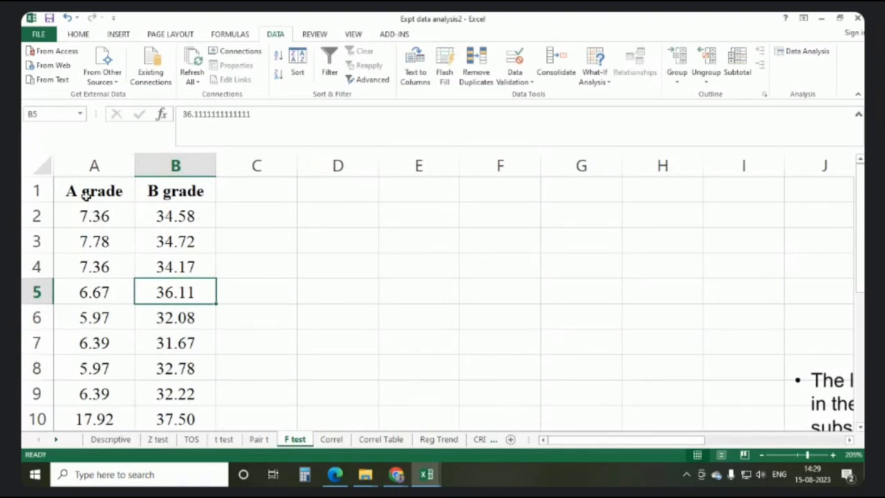
Copy the C grade and D grade data, A1:B16, from the t test sheet and paste it at A1 of the F test sheet
{"action": "left_click", "coordinate": [90, 193]}
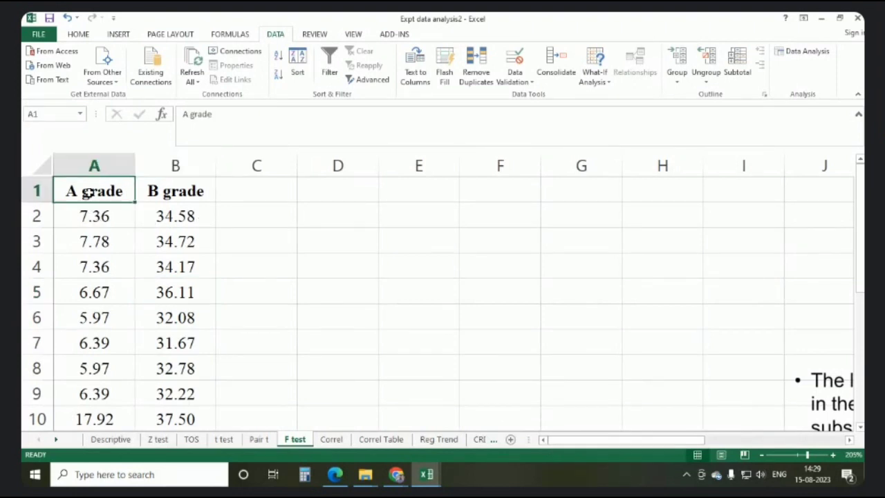
{"action": "left_click", "coordinate": [259, 439]}
{"action": "left_click_drag", "start_coordinate": [101, 201], "coordinate": [204, 445]}
{"action": "left_click", "coordinate": [220, 439]}
{"action": "left_click_drag", "start_coordinate": [66, 182], "coordinate": [139, 407]}
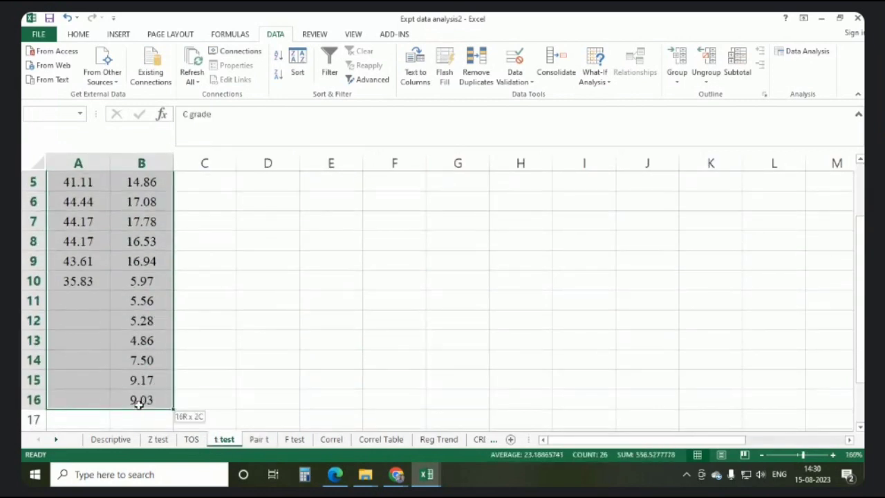
{"action": "key", "text": "ctrl+c"}
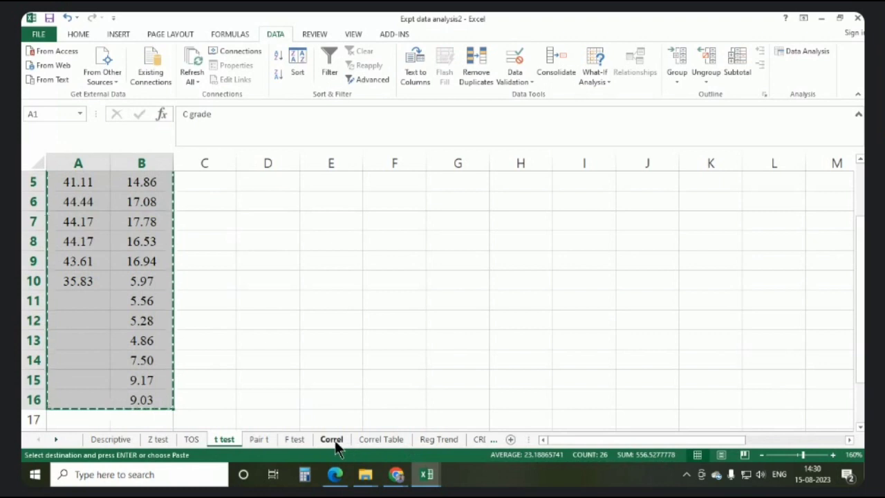
{"action": "left_click", "coordinate": [294, 440]}
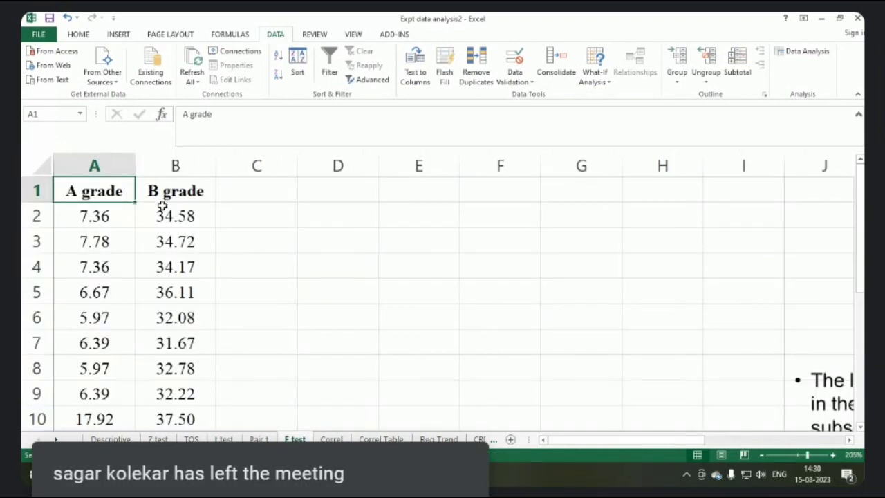
{"action": "key", "text": "ctrl+v"}
{"action": "key", "text": "ctrl"}
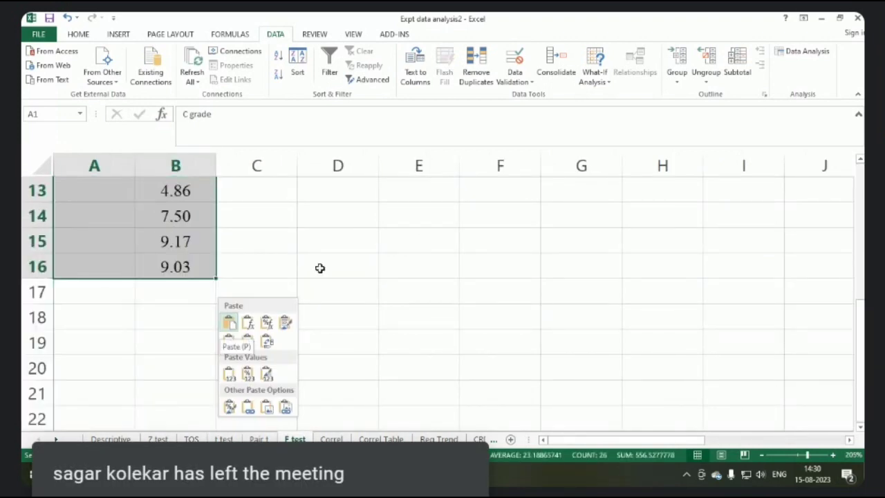
{"action": "left_click", "coordinate": [322, 267]}
{"action": "scroll", "coordinate": [425, 290], "scroll_direction": "up", "scroll_amount": 4}
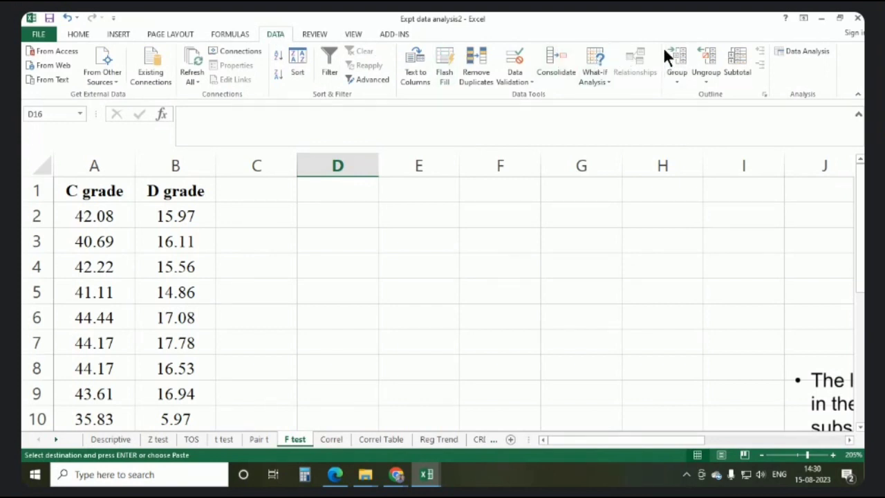
Start an F-Test Two-Sample for Variances analysis with the C grade column, A1:A10, as the Variable 1 range
{"action": "left_click", "coordinate": [794, 52]}
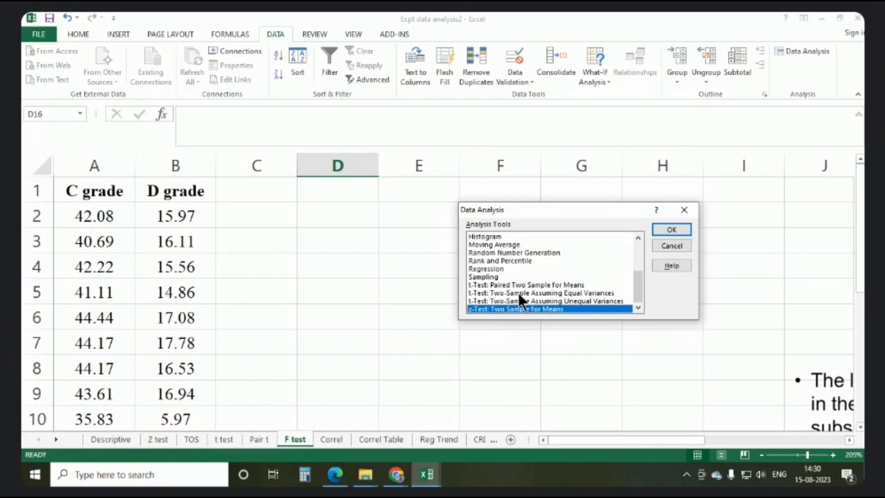
{"action": "scroll", "coordinate": [502, 280], "scroll_direction": "up", "scroll_amount": 2}
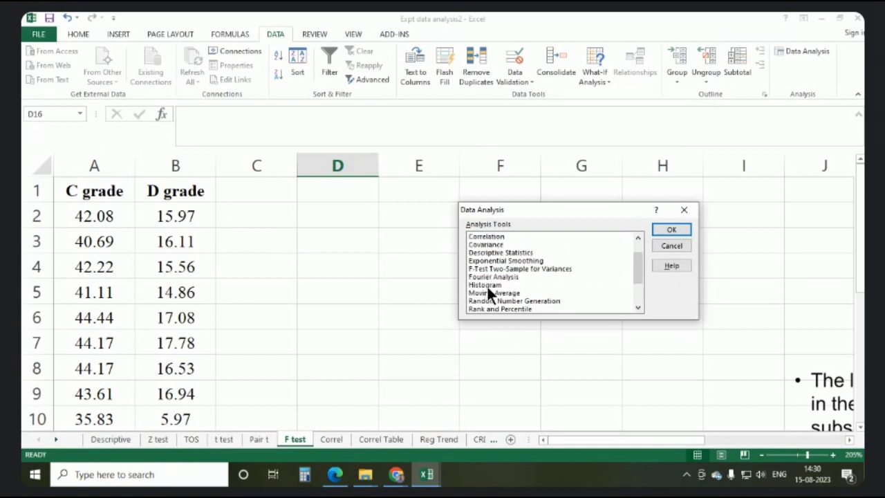
{"action": "left_click", "coordinate": [492, 270]}
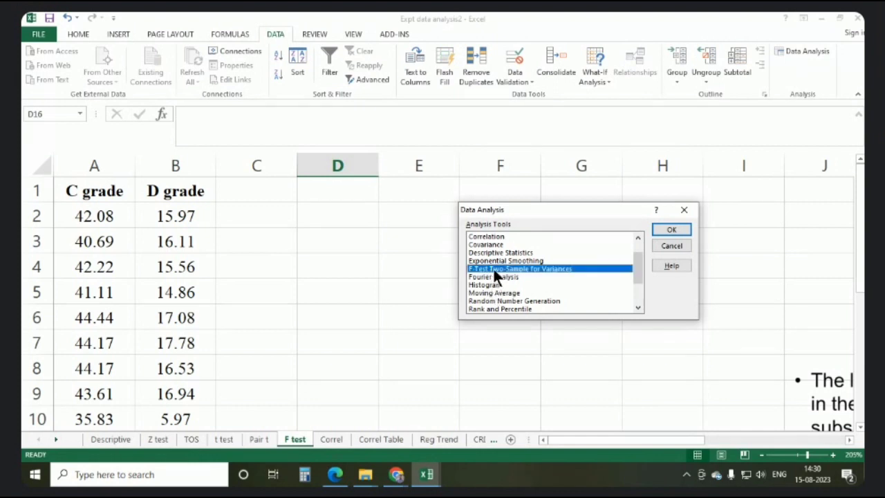
{"action": "left_click", "coordinate": [668, 229]}
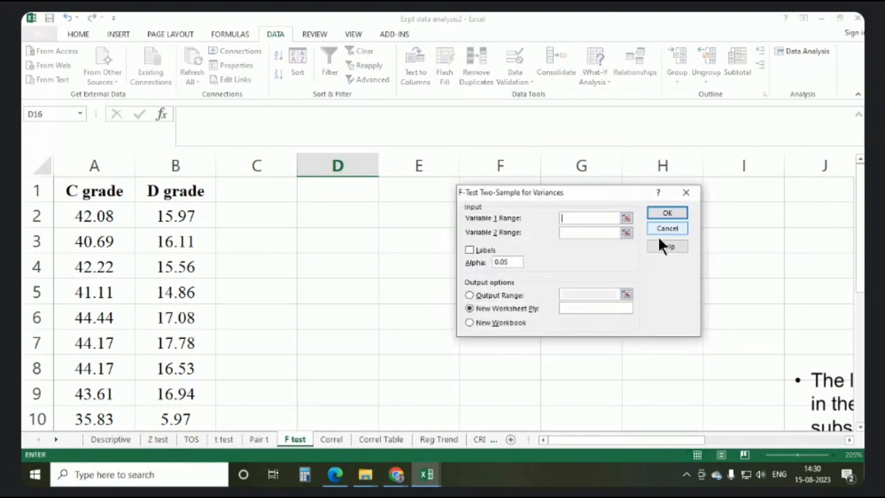
{"action": "left_click", "coordinate": [626, 218]}
{"action": "left_click_drag", "start_coordinate": [92, 191], "coordinate": [105, 320]}
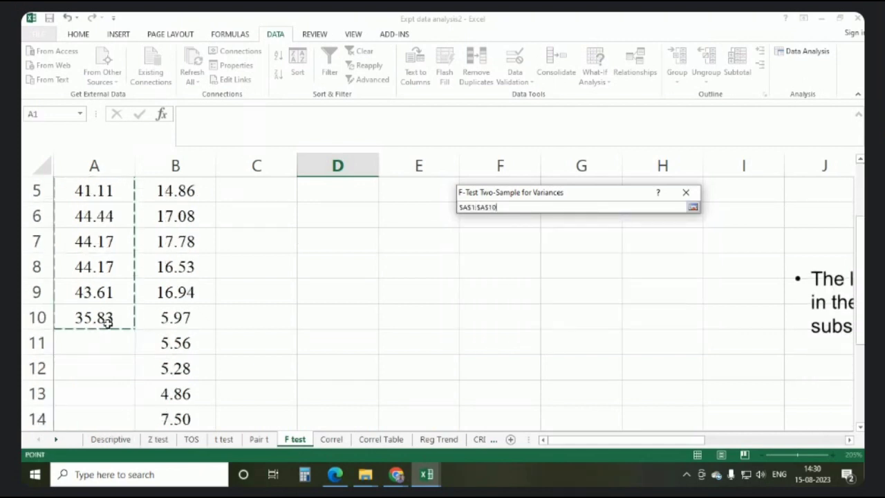
{"action": "left_click", "coordinate": [692, 207]}
{"action": "scroll", "coordinate": [177, 193], "scroll_direction": "up", "scroll_amount": 2}
{"action": "left_click_drag", "start_coordinate": [176, 192], "coordinate": [184, 415]}
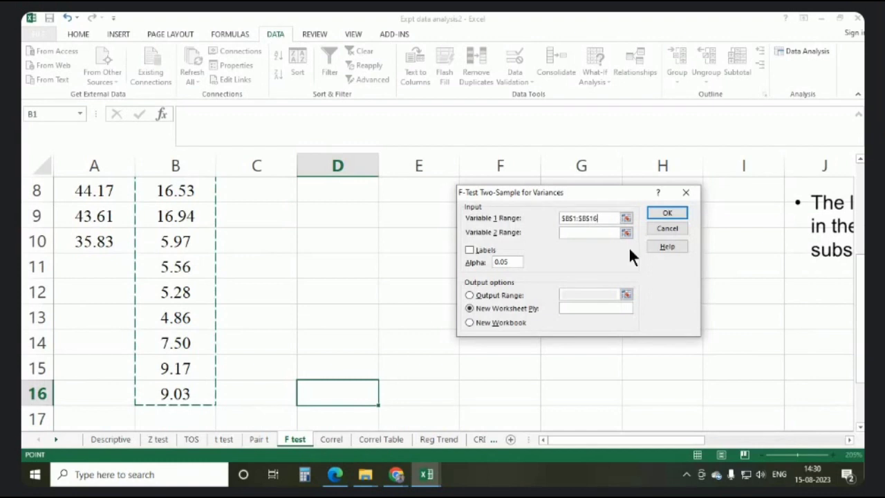
{"action": "left_click", "coordinate": [626, 218]}
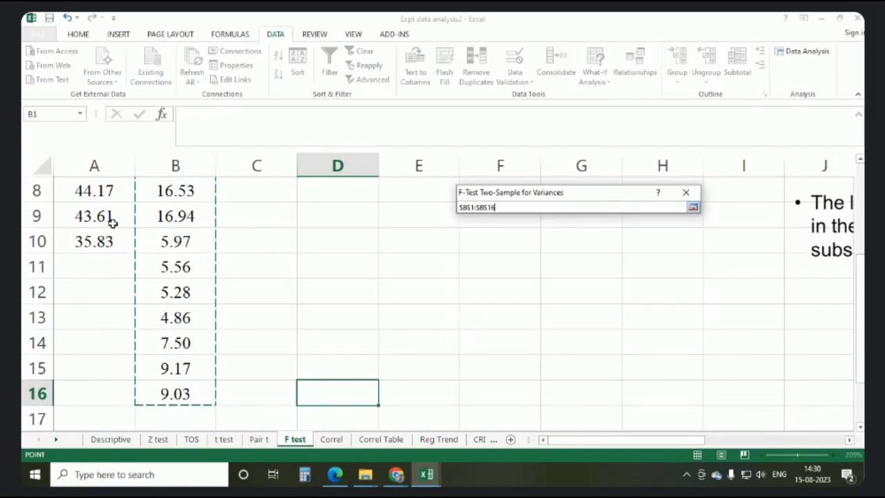
{"action": "scroll", "coordinate": [105, 214], "scroll_direction": "up", "scroll_amount": 3}
{"action": "left_click", "coordinate": [102, 190]}
{"action": "left_click_drag", "start_coordinate": [102, 190], "coordinate": [124, 322]}
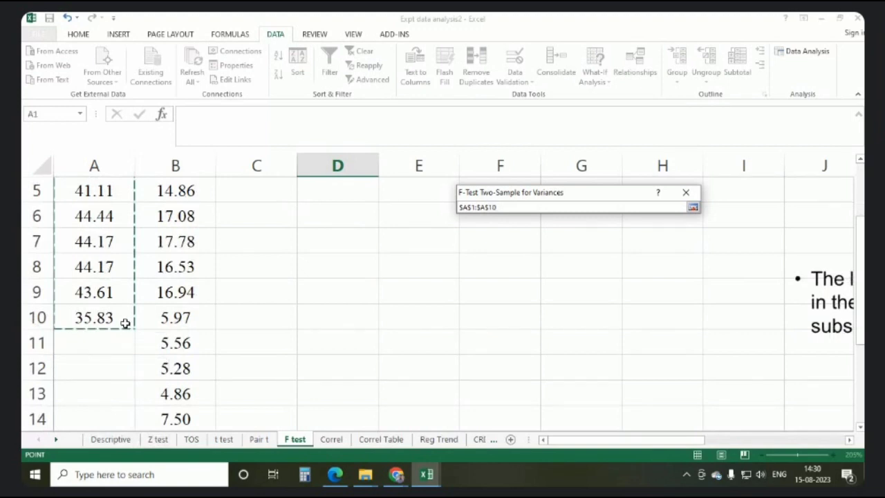
{"action": "left_click", "coordinate": [692, 207]}
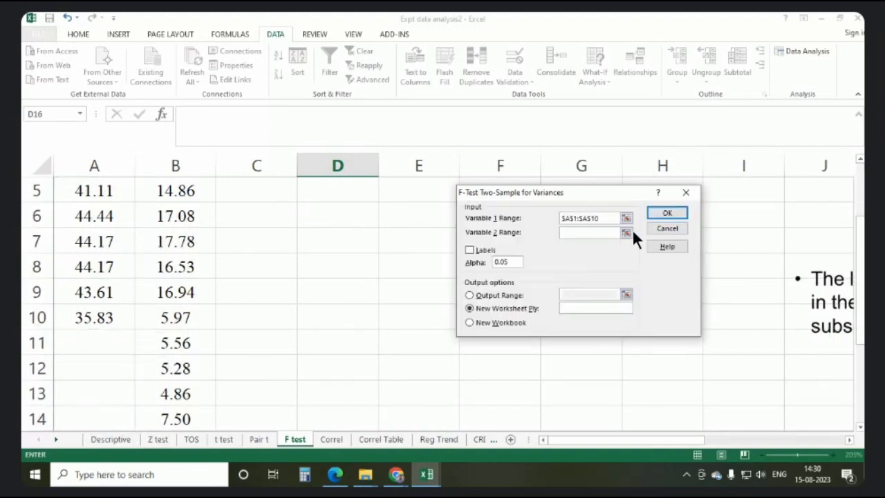
Set the Variable 2 range to B1:B16, include the labels and run the F-test with its output at D2
{"action": "left_click", "coordinate": [629, 231]}
{"action": "scroll", "coordinate": [202, 278], "scroll_direction": "up", "scroll_amount": 2}
{"action": "left_click_drag", "start_coordinate": [184, 191], "coordinate": [184, 395]}
{"action": "left_click", "coordinate": [693, 208]}
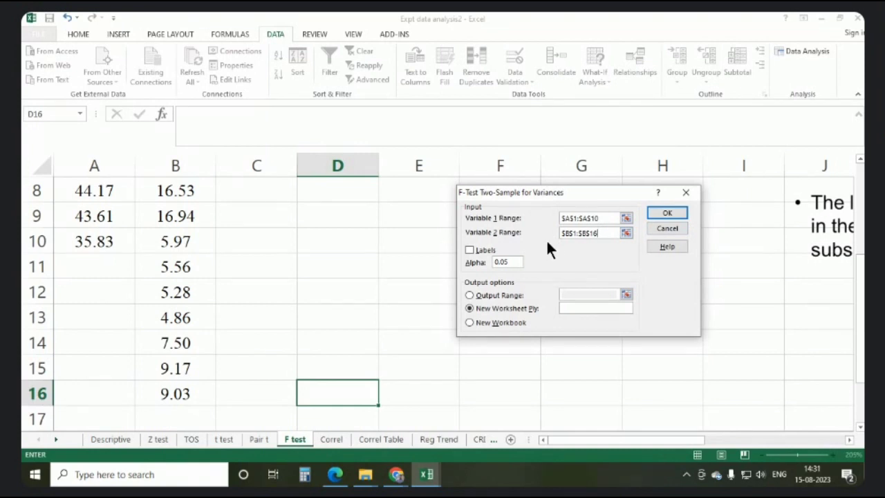
{"action": "left_click", "coordinate": [470, 251]}
{"action": "left_click", "coordinate": [470, 295]}
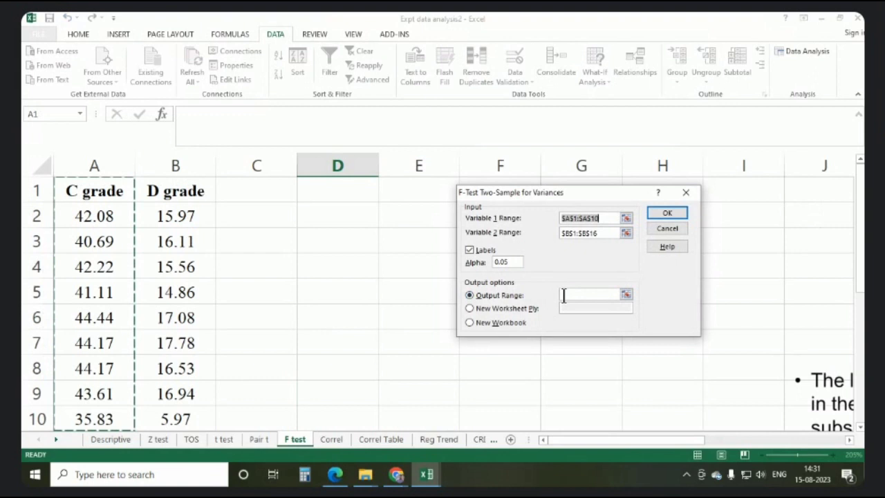
{"action": "left_click", "coordinate": [322, 219]}
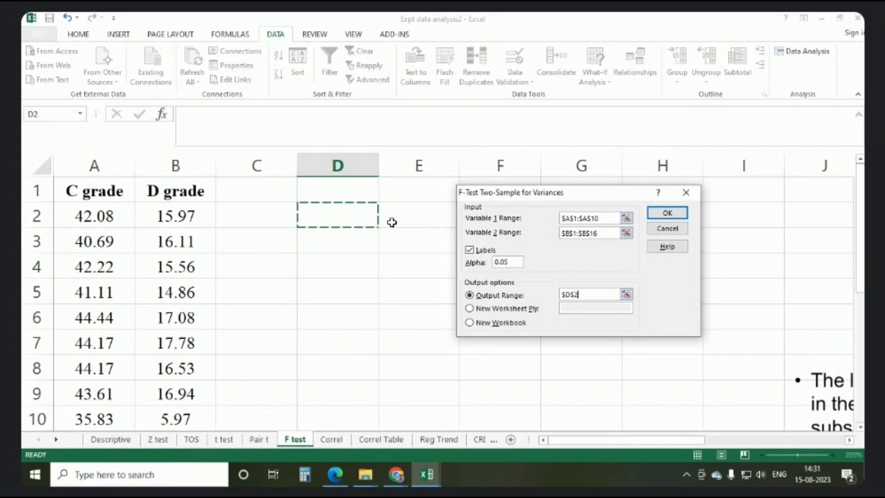
{"action": "left_click", "coordinate": [668, 216]}
Highlight the P(F<=f) one-tail row, D10:F10, of the F-test results in yellow
{"action": "scroll", "coordinate": [751, 244], "scroll_direction": "down", "scroll_amount": 1}
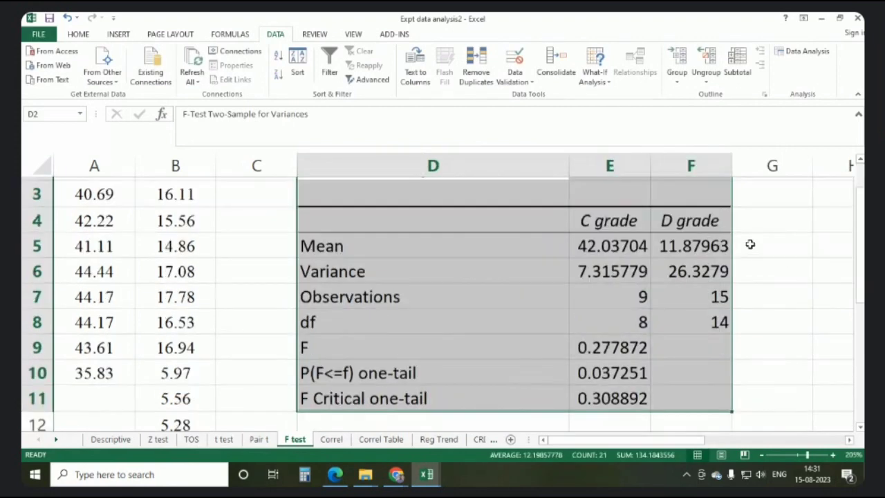
{"action": "scroll", "coordinate": [473, 228], "scroll_direction": "down", "scroll_amount": 1}
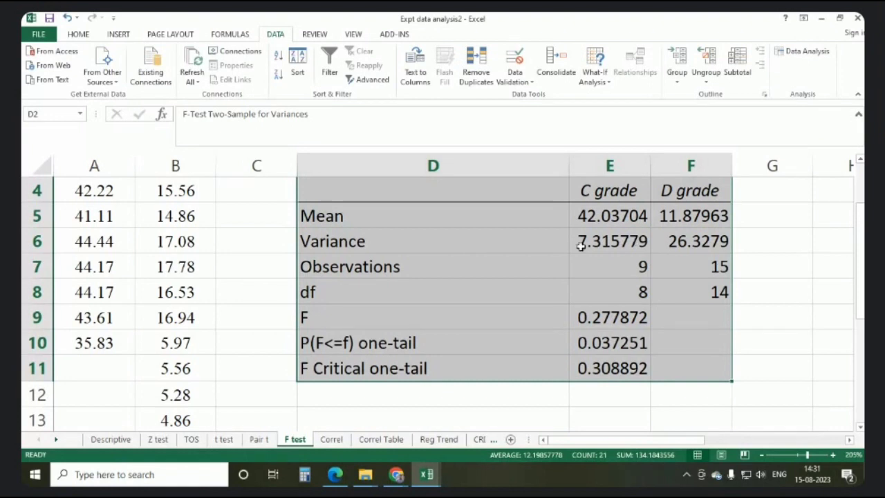
{"action": "left_click", "coordinate": [628, 318]}
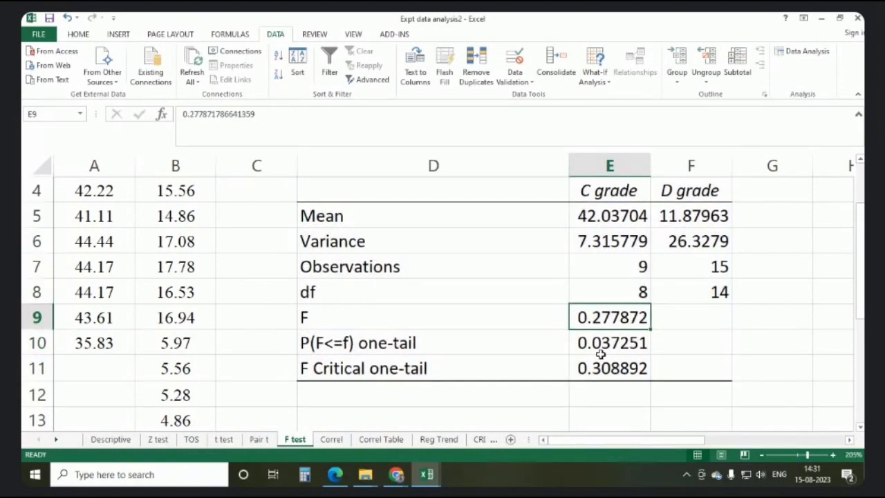
{"action": "left_click_drag", "start_coordinate": [301, 343], "coordinate": [698, 341]}
{"action": "left_click", "coordinate": [82, 33]}
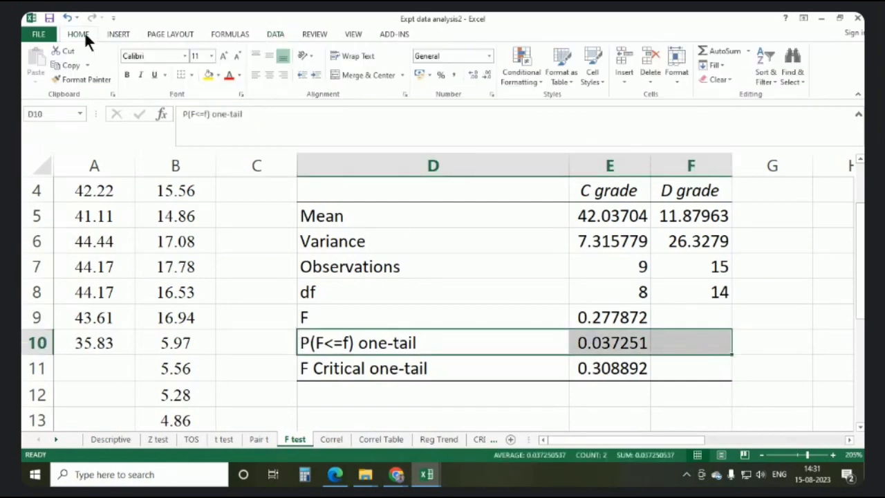
{"action": "left_click", "coordinate": [207, 74]}
Examine the one-tail p-value in E10 and the C grade and D grade means in E5:F5 of the F-test results
{"action": "scroll", "coordinate": [700, 373], "scroll_direction": "up", "scroll_amount": 2}
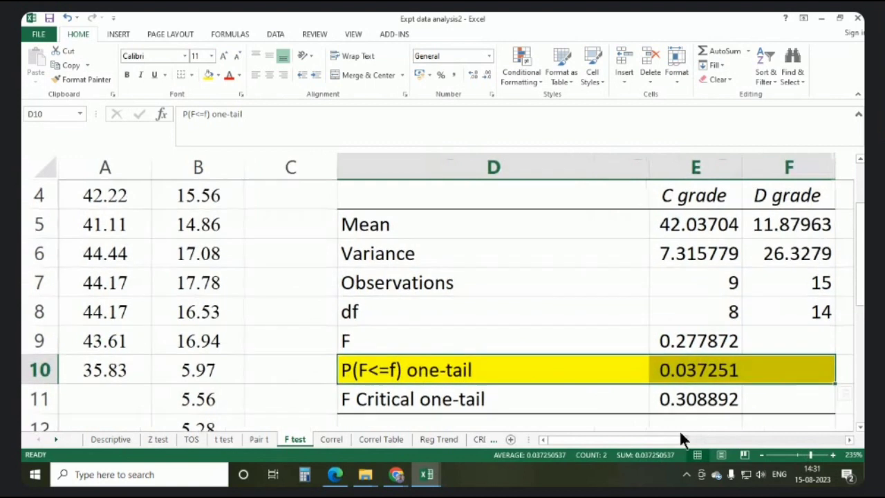
{"action": "left_click_drag", "start_coordinate": [652, 440], "coordinate": [655, 446]}
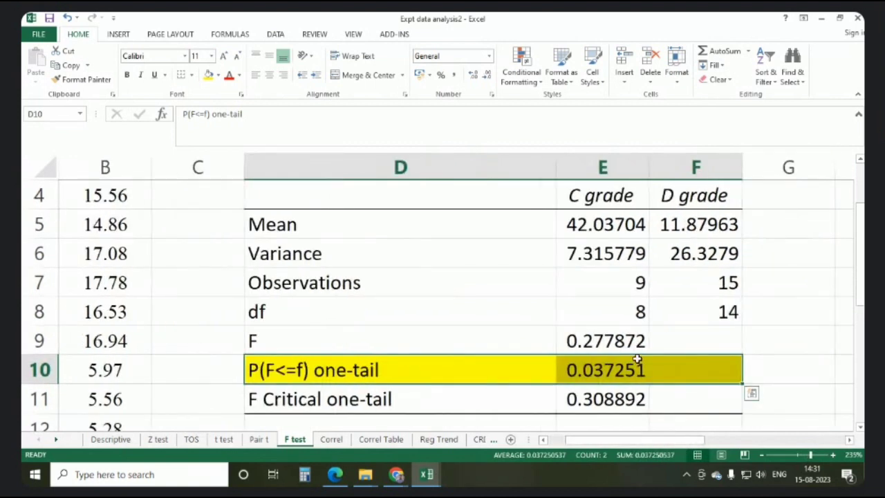
{"action": "left_click", "coordinate": [302, 371]}
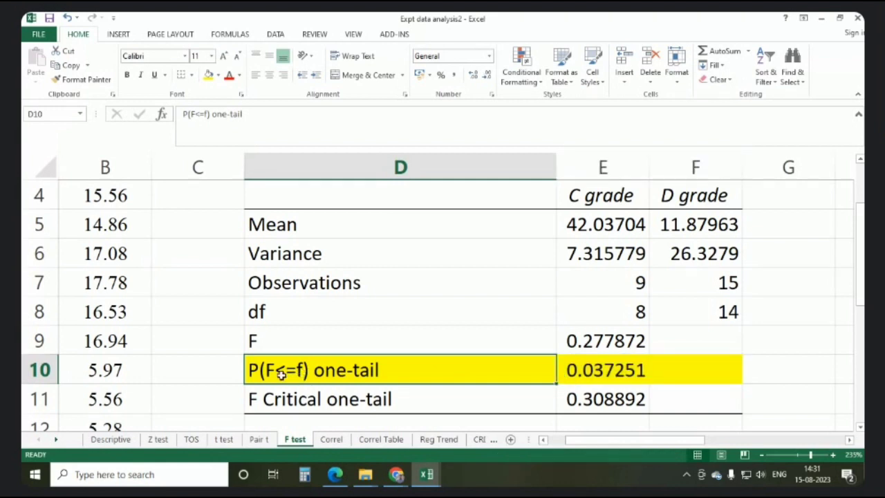
{"action": "left_click", "coordinate": [615, 374]}
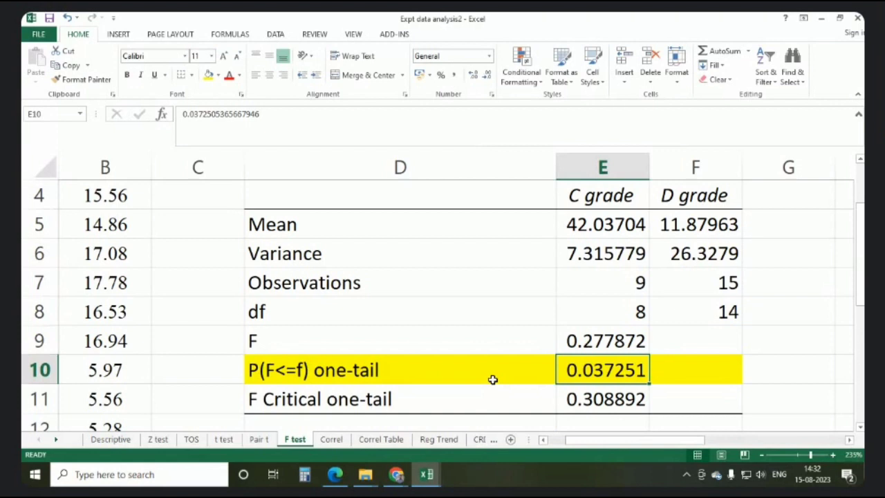
{"action": "scroll", "coordinate": [690, 356], "scroll_direction": "down", "scroll_amount": 1}
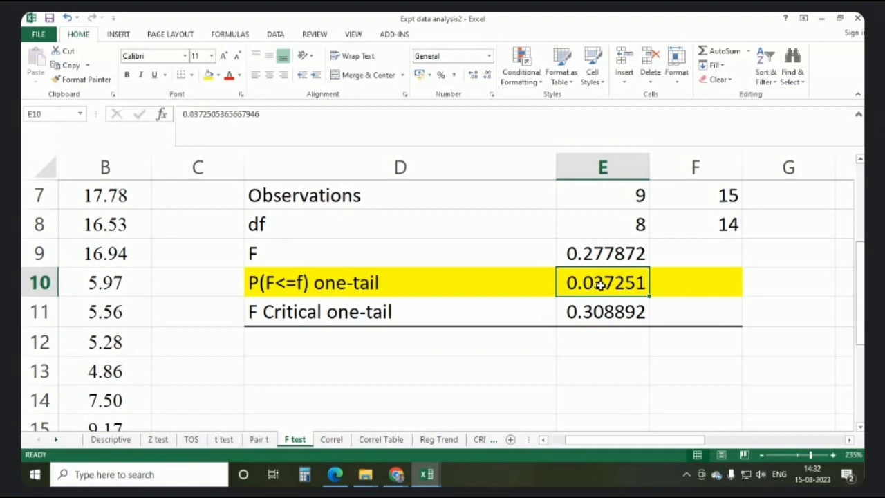
{"action": "scroll", "coordinate": [720, 313], "scroll_direction": "up", "scroll_amount": 2}
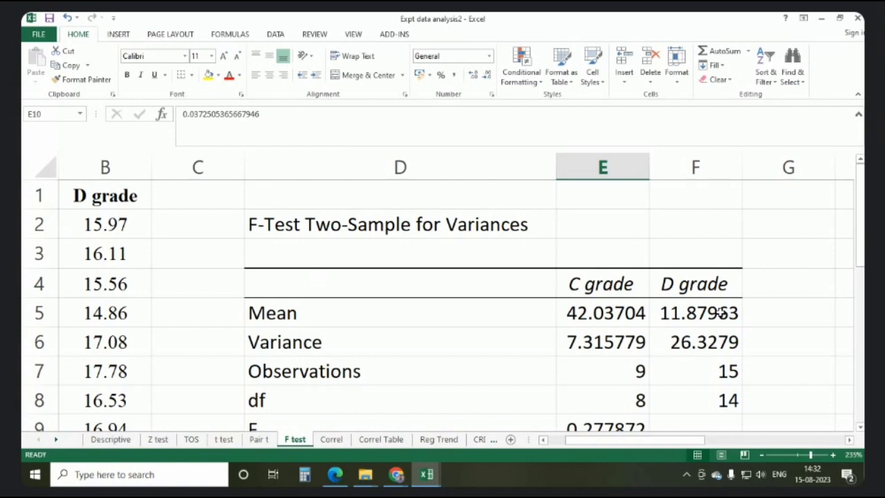
{"action": "left_click_drag", "start_coordinate": [589, 314], "coordinate": [678, 313]}
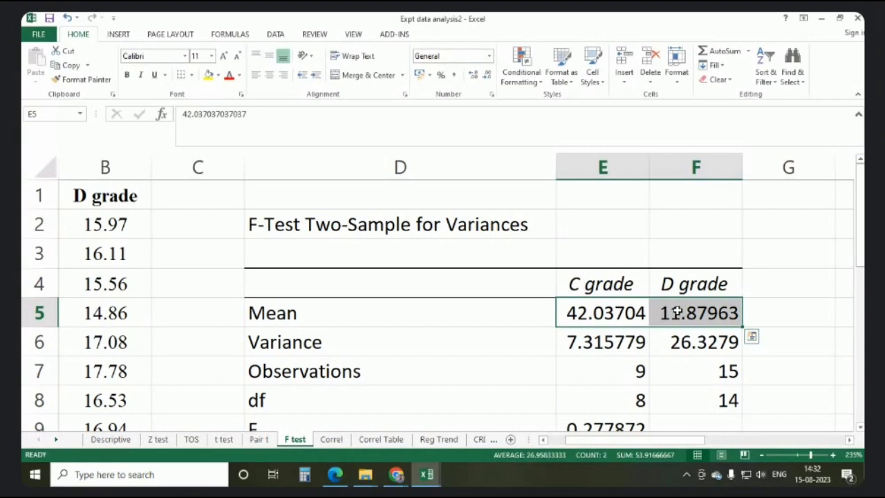
Open the t-Test: Two-Sample Assuming Unequal Variances tool on the t test sheet
{"action": "left_click", "coordinate": [228, 441]}
{"action": "scroll", "coordinate": [374, 316], "scroll_direction": "up", "scroll_amount": 2}
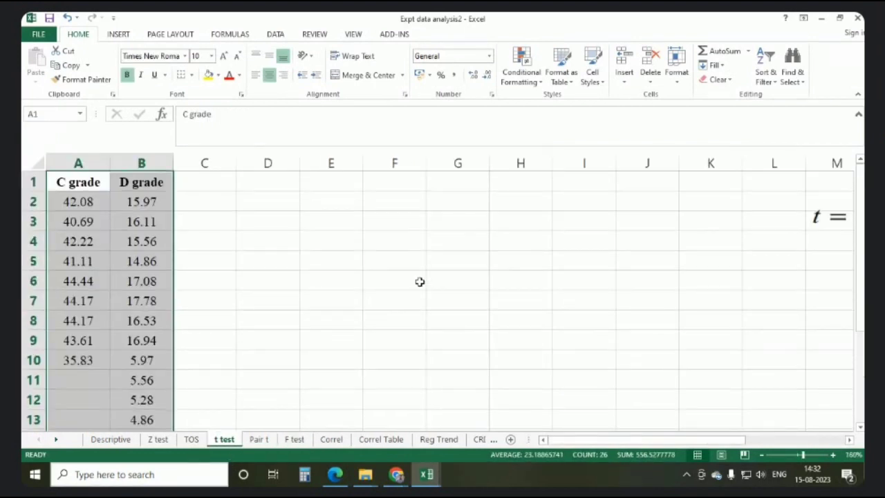
{"action": "left_click", "coordinate": [447, 262]}
{"action": "left_click", "coordinate": [276, 35]}
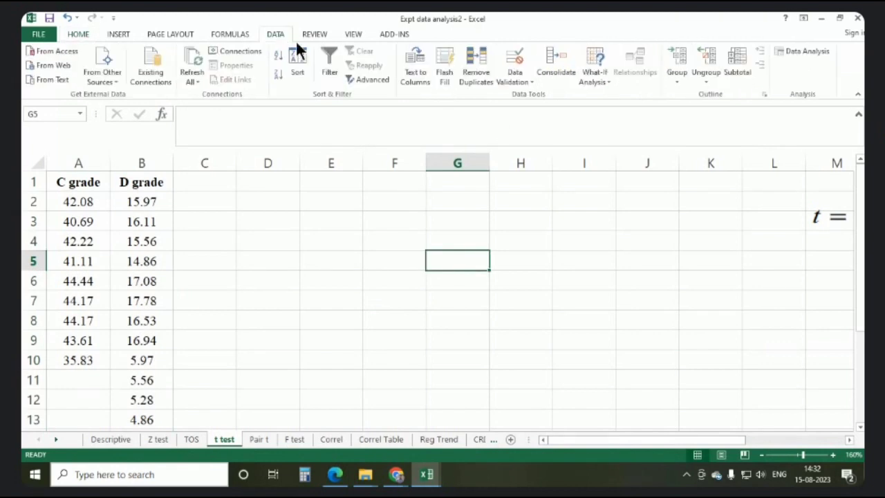
{"action": "left_click", "coordinate": [806, 52]}
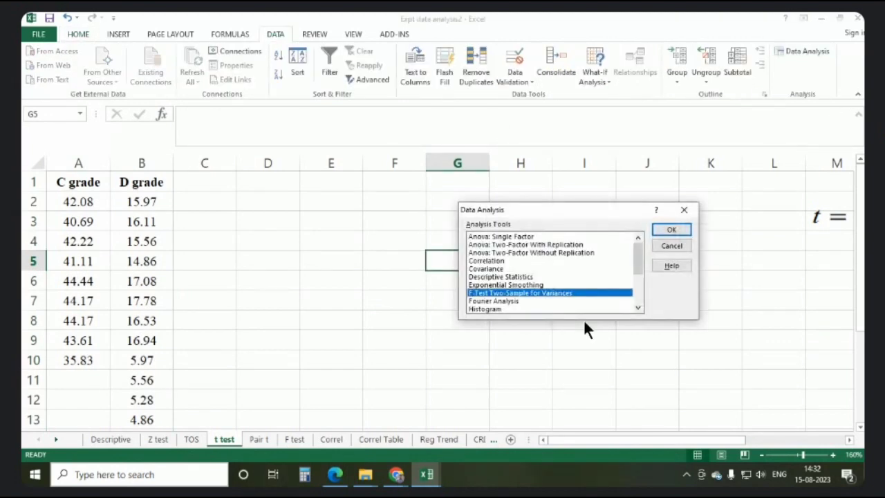
{"action": "scroll", "coordinate": [513, 296], "scroll_direction": "down", "scroll_amount": 3}
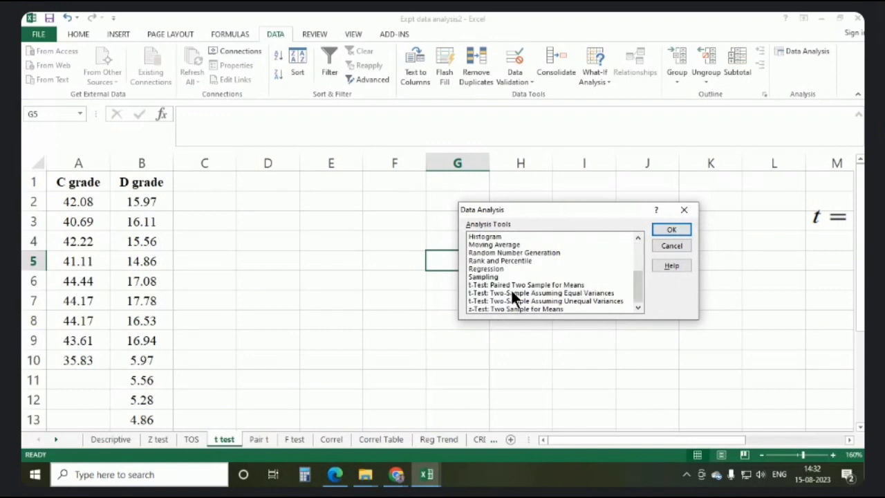
{"action": "left_click", "coordinate": [503, 293]}
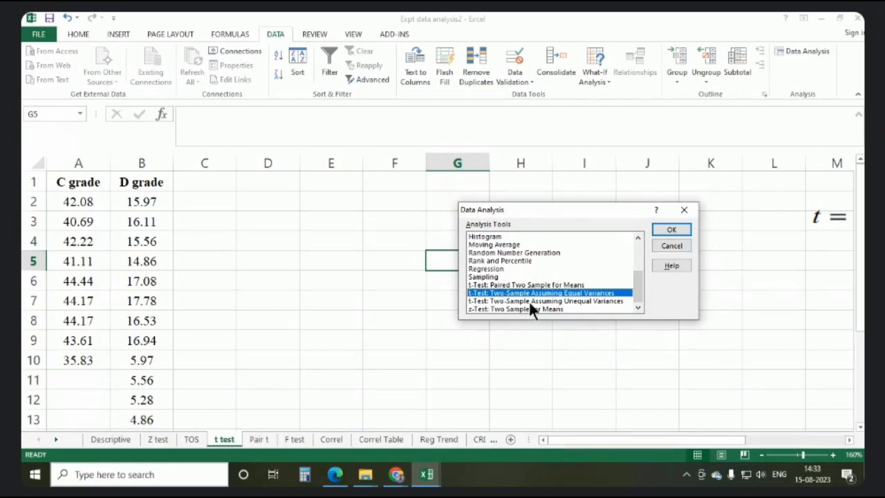
{"action": "left_click", "coordinate": [531, 302]}
{"action": "left_click", "coordinate": [666, 229]}
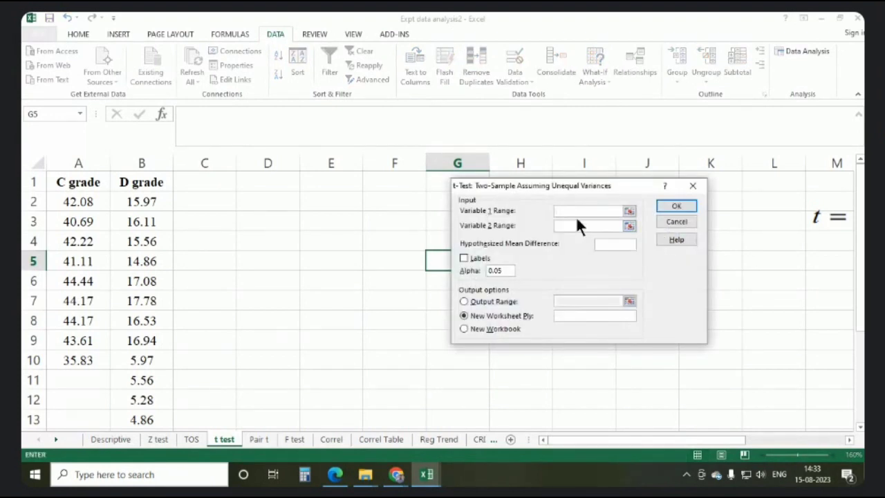
Set the t-test's Variable 1 range to A1:A10 and its Variable 2 range to B1:B16
{"action": "left_click", "coordinate": [629, 210]}
{"action": "left_click_drag", "start_coordinate": [79, 180], "coordinate": [72, 358]}
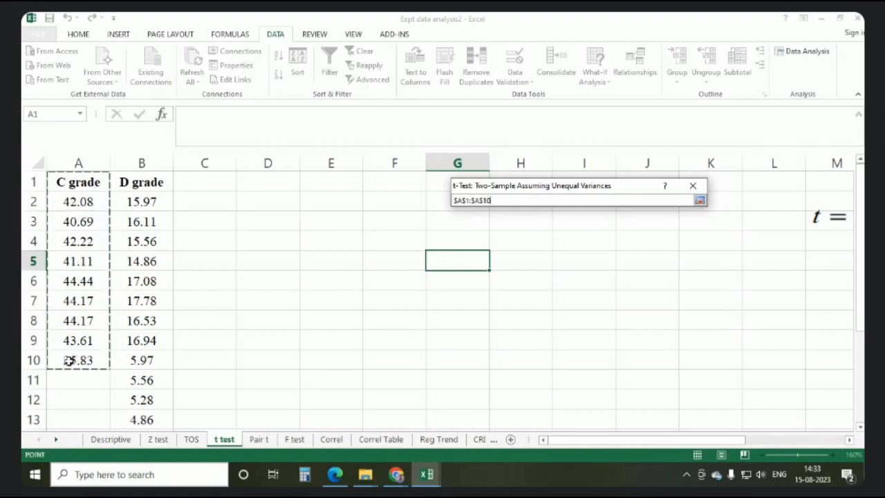
{"action": "left_click", "coordinate": [700, 199]}
{"action": "left_click", "coordinate": [628, 222]}
{"action": "left_click_drag", "start_coordinate": [149, 182], "coordinate": [154, 403]}
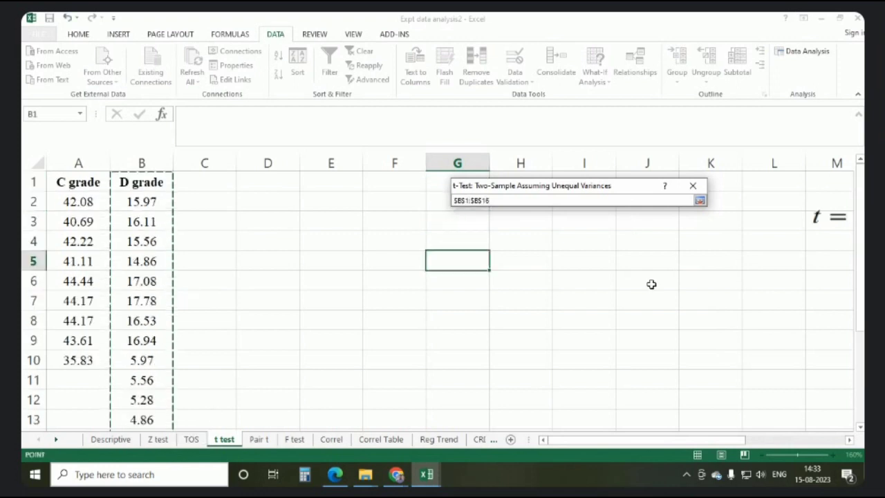
{"action": "left_click", "coordinate": [700, 200]}
Set the hypothesized mean difference to 0, include the labels and run the t-test with its output at D2
{"action": "left_click", "coordinate": [612, 244]}
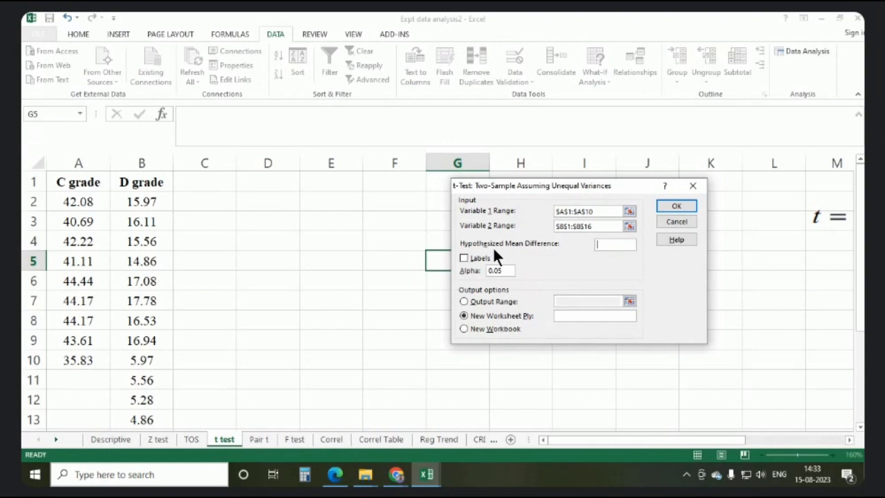
{"action": "type", "text": "0"}
{"action": "left_click", "coordinate": [464, 257]}
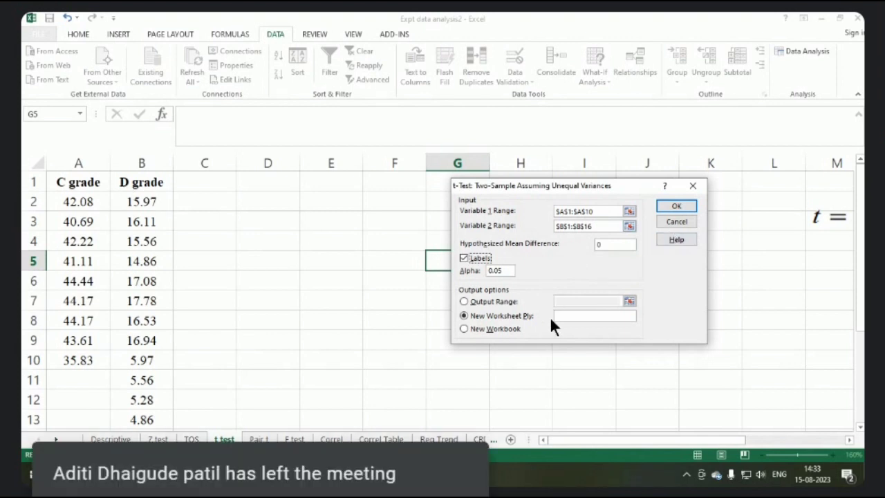
{"action": "left_click", "coordinate": [462, 301]}
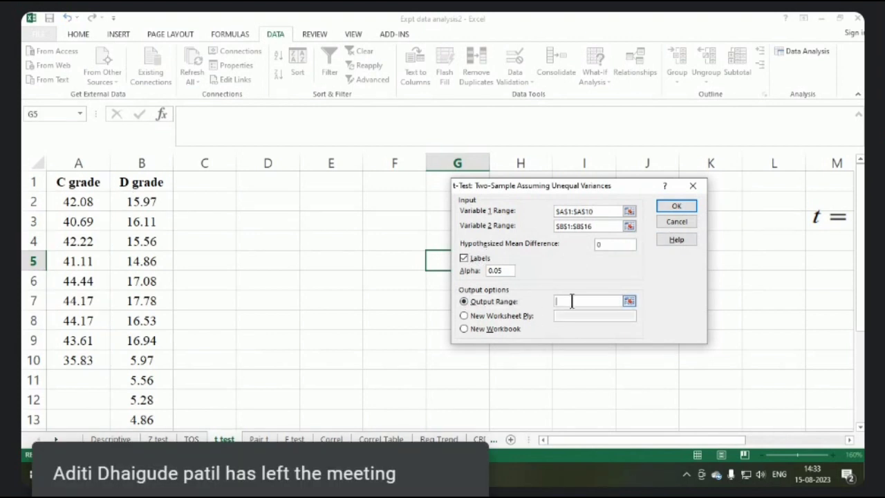
{"action": "left_click", "coordinate": [280, 204]}
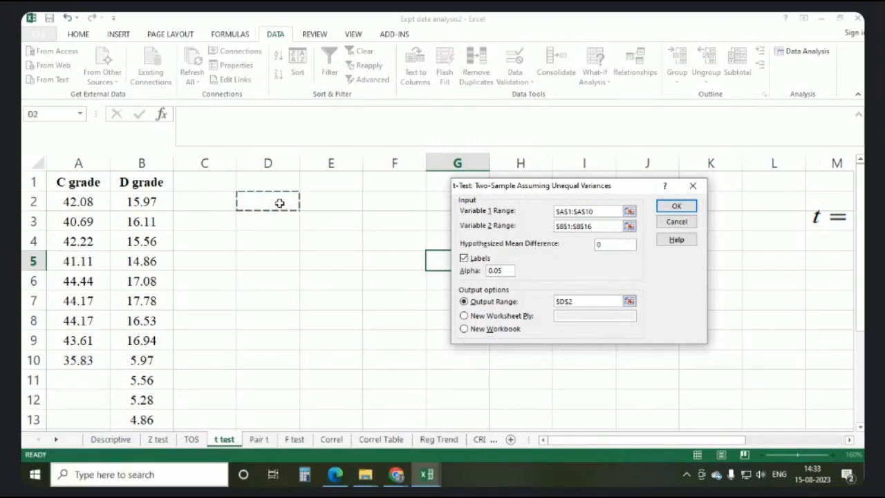
{"action": "left_click", "coordinate": [675, 206]}
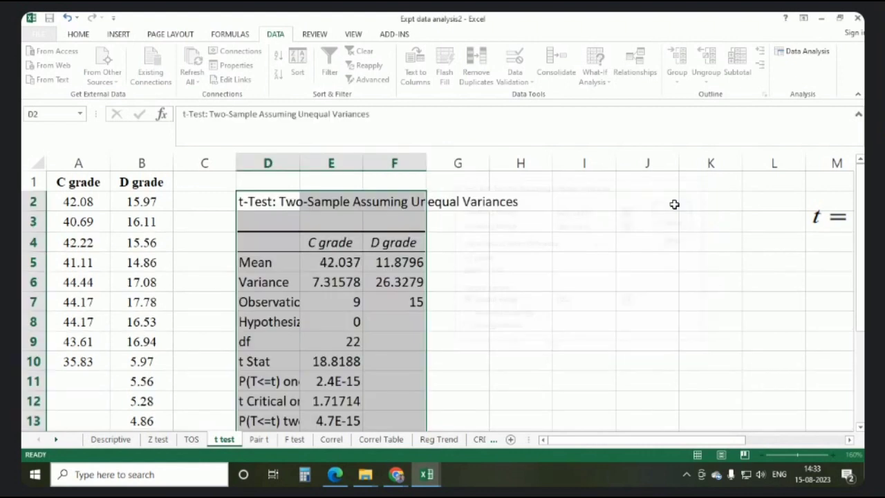
Fit column D to its contents and examine the C grade mean and the t Stat row of the t-test results
{"action": "double_click", "coordinate": [300, 162]}
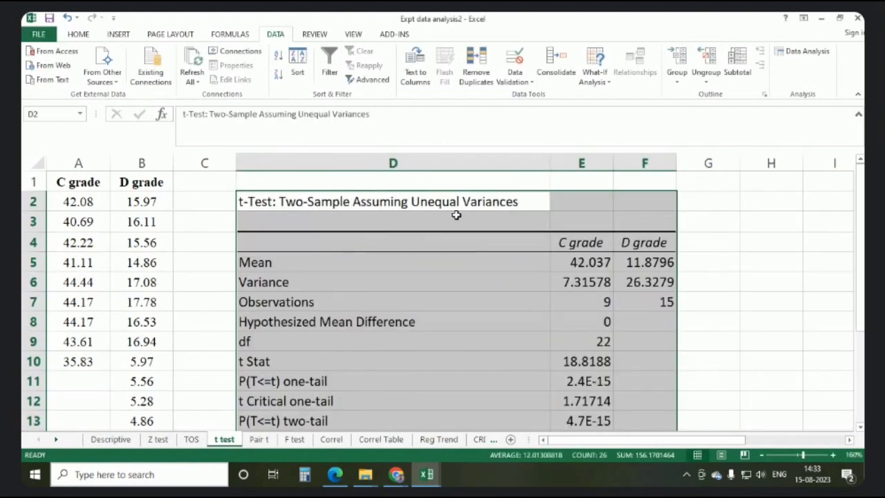
{"action": "scroll", "coordinate": [453, 213], "scroll_direction": "down", "scroll_amount": 1}
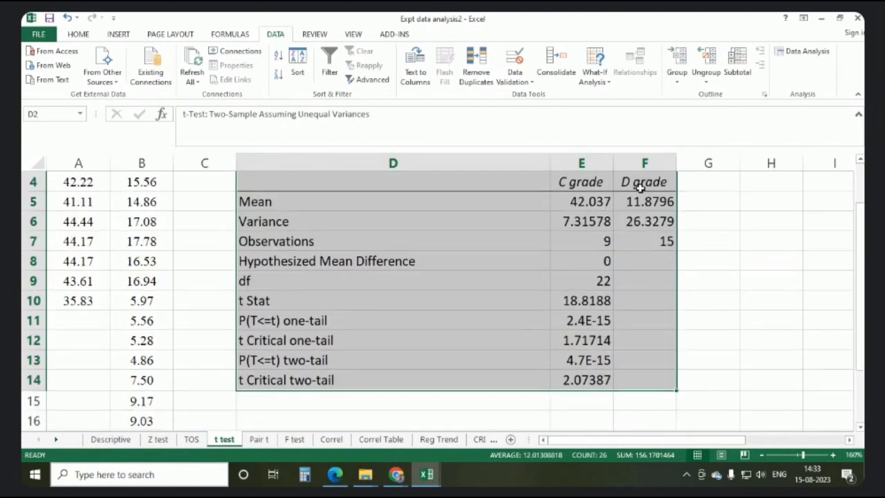
{"action": "left_click", "coordinate": [575, 202]}
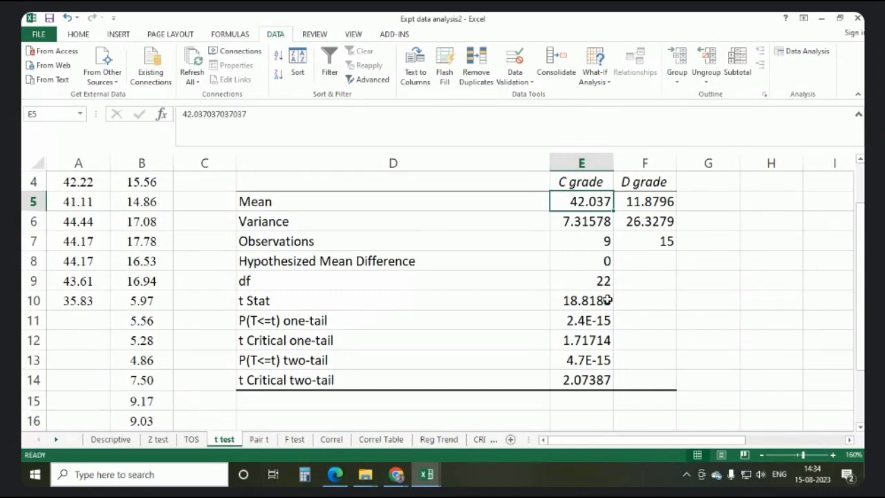
{"action": "left_click_drag", "start_coordinate": [607, 300], "coordinate": [388, 300]}
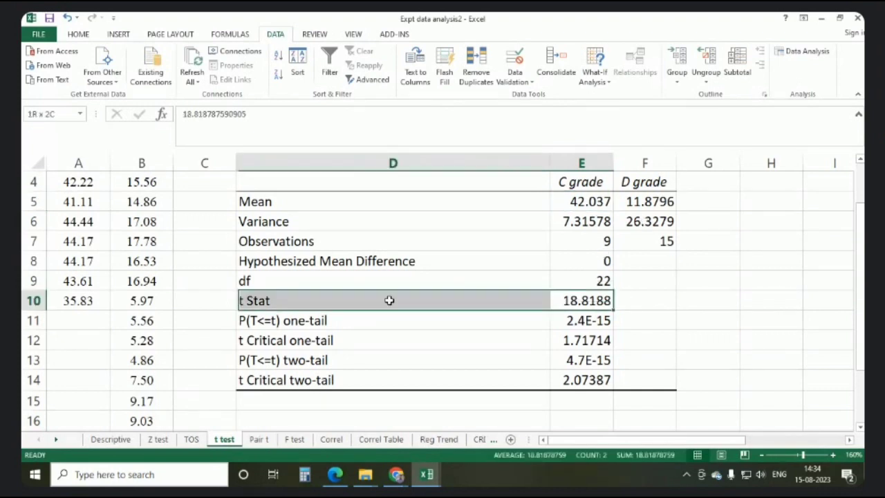
{"action": "left_click", "coordinate": [723, 305]}
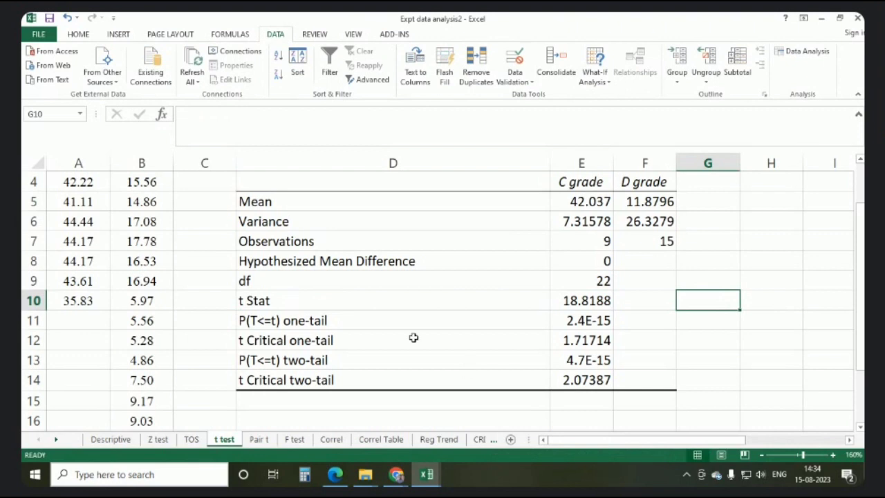
Highlight the P(T<=t) one-tail row, D11:E11, and the P(T<=t) two-tail row, D13:E13, in yellow
{"action": "left_click_drag", "start_coordinate": [243, 320], "coordinate": [594, 319]}
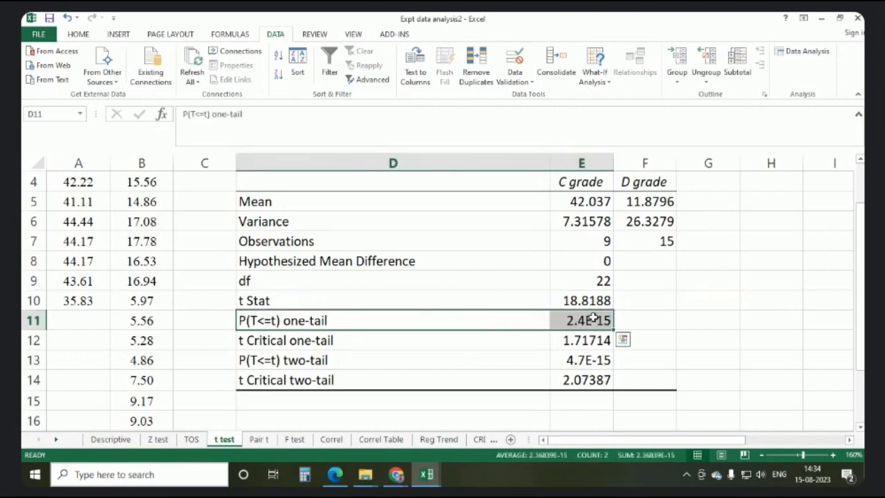
{"action": "left_click", "coordinate": [76, 35]}
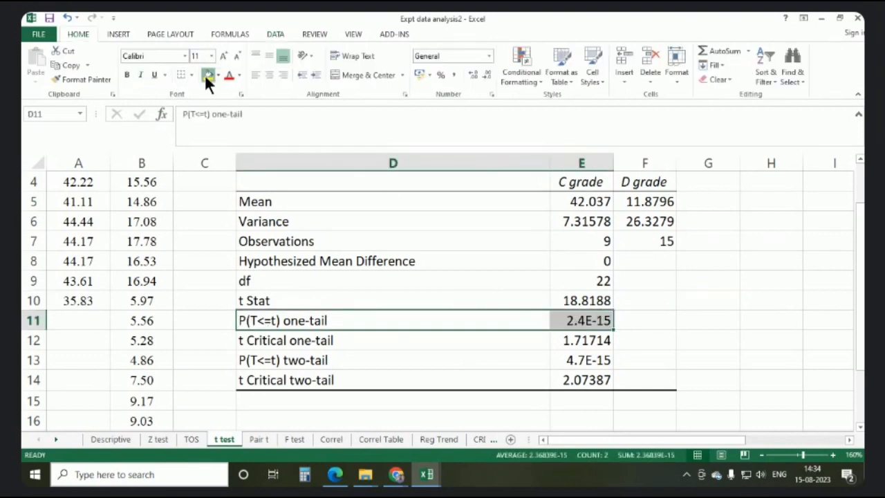
{"action": "left_click", "coordinate": [207, 75]}
{"action": "left_click", "coordinate": [256, 378]}
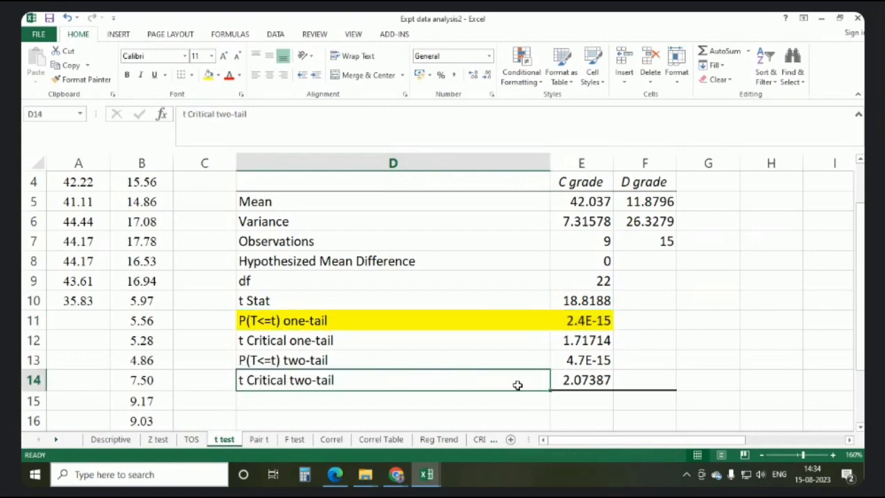
{"action": "left_click_drag", "start_coordinate": [241, 362], "coordinate": [584, 359]}
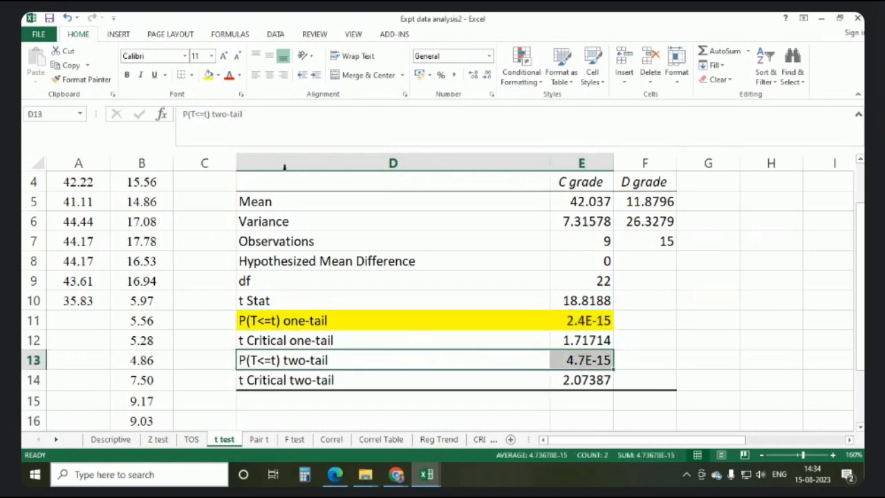
{"action": "left_click", "coordinate": [207, 74]}
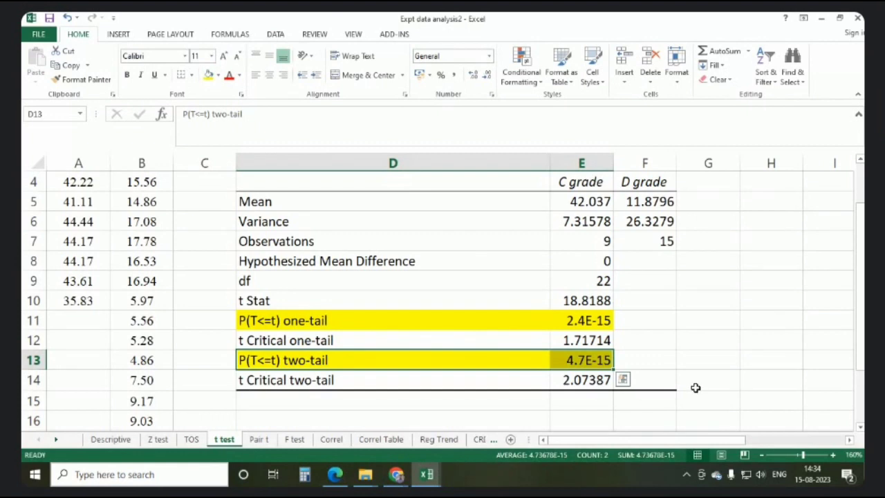
Check the one-tail p-value in E11 and enter 0 beside it in F11
{"action": "scroll", "coordinate": [698, 364], "scroll_direction": "up", "scroll_amount": 3}
{"action": "left_click_drag", "start_coordinate": [628, 440], "coordinate": [672, 440]}
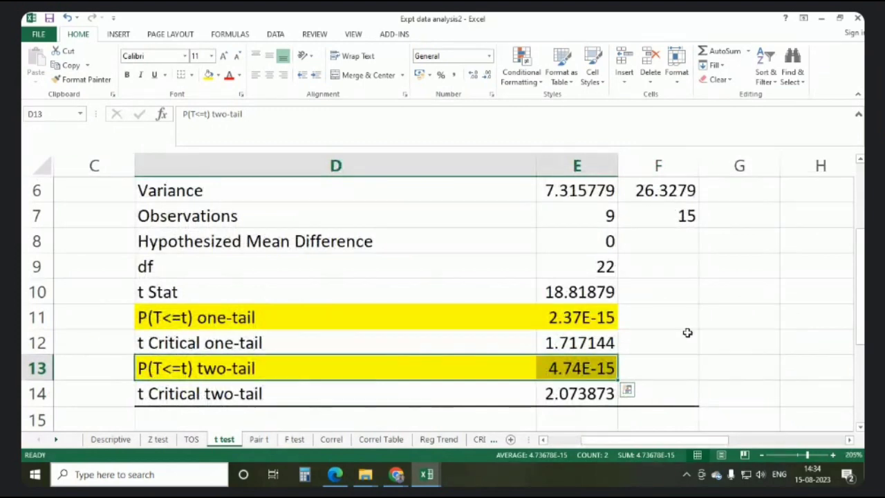
{"action": "left_click", "coordinate": [659, 343]}
{"action": "left_click", "coordinate": [849, 439]}
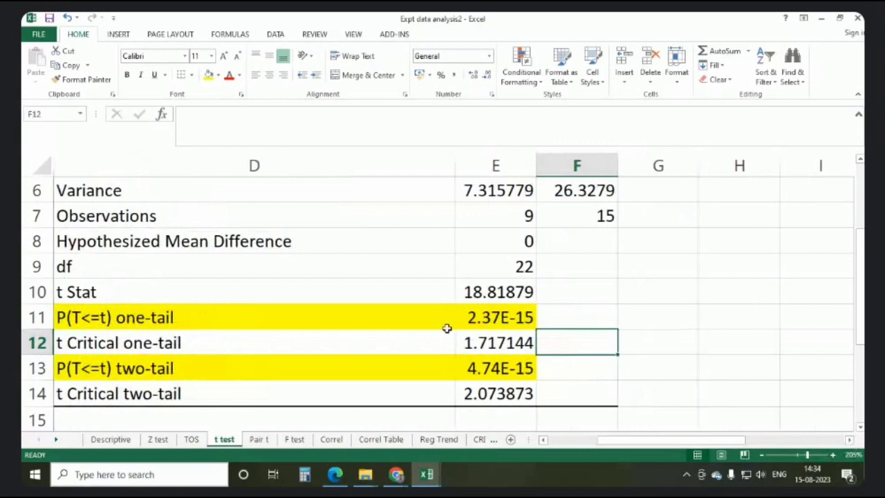
{"action": "left_click", "coordinate": [482, 321]}
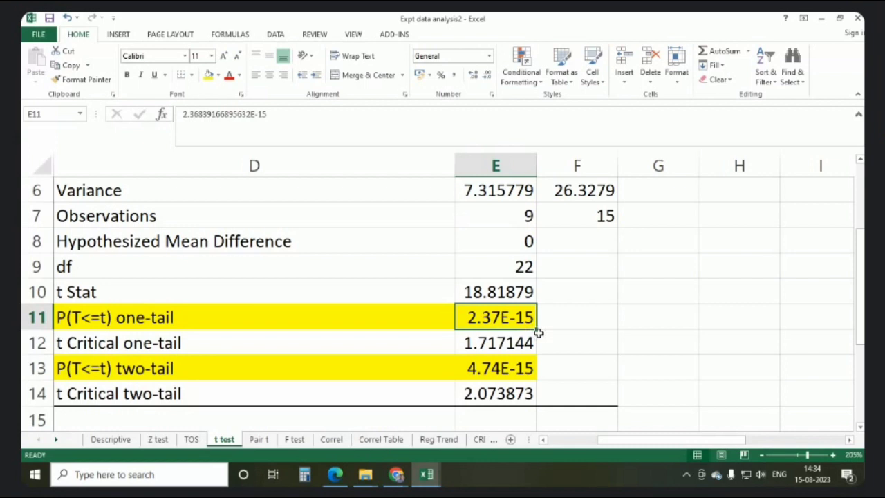
{"action": "left_click", "coordinate": [580, 325]}
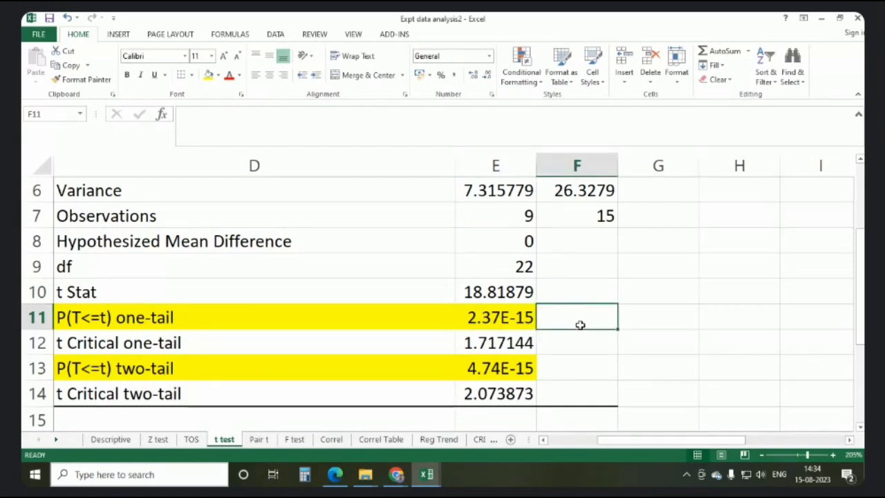
{"action": "type", "text": "0"}
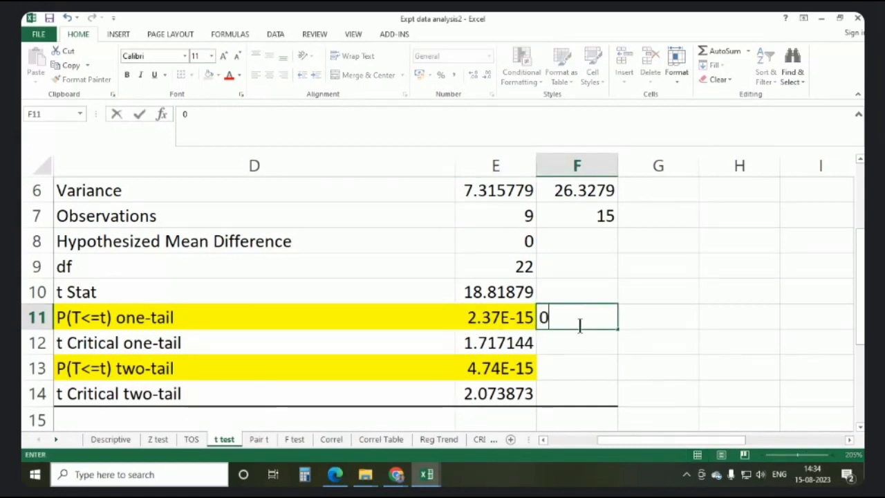
{"action": "key", "text": "Return"}
Enter 0 in F12 and move it to F13 beside the two-tail p-value
{"action": "type", "text": "0"}
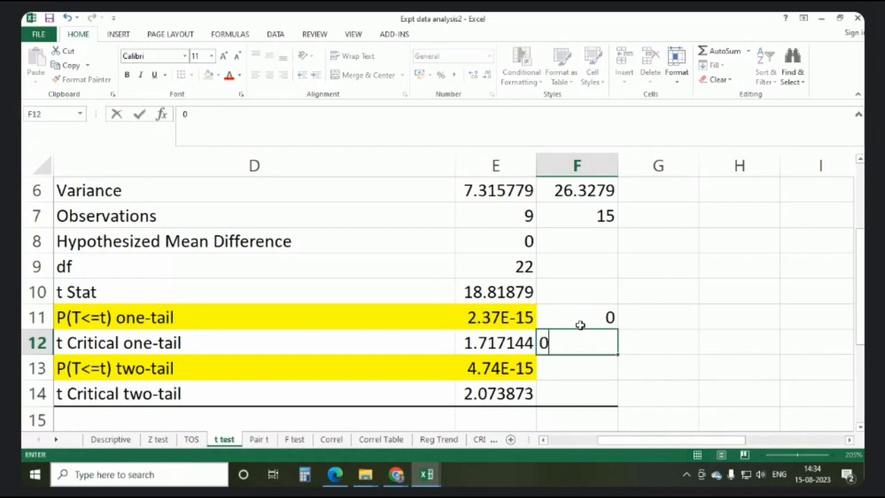
{"action": "left_click", "coordinate": [663, 373]}
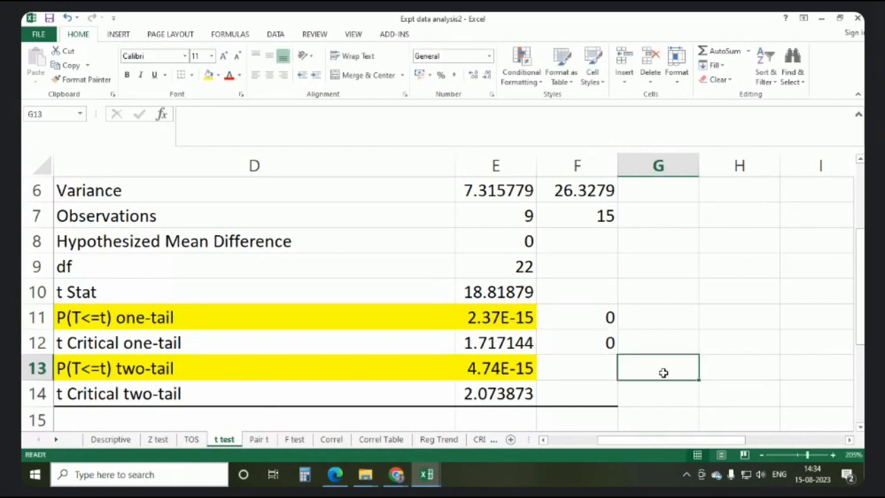
{"action": "left_click", "coordinate": [603, 351]}
{"action": "left_click_drag", "start_coordinate": [601, 358], "coordinate": [596, 374]}
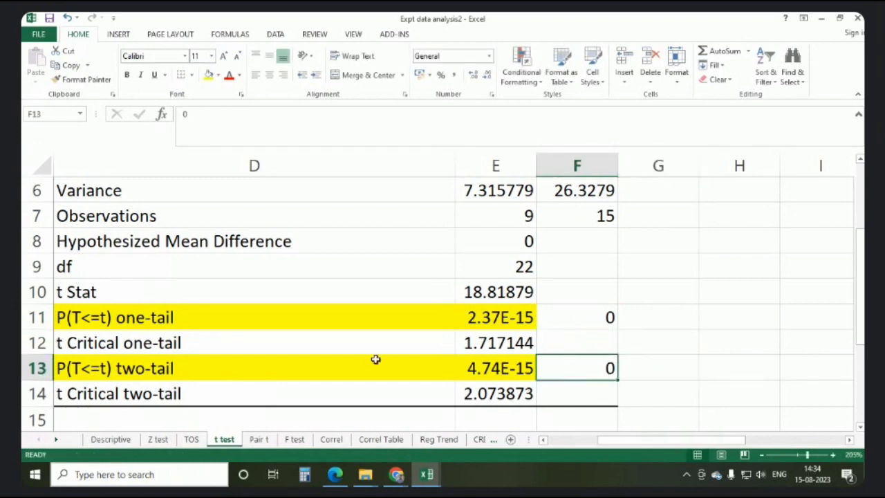
Review the whole unequal-variances t-test results table, from the group means to the two-tail p-value
{"action": "scroll", "coordinate": [374, 355], "scroll_direction": "down", "scroll_amount": 1}
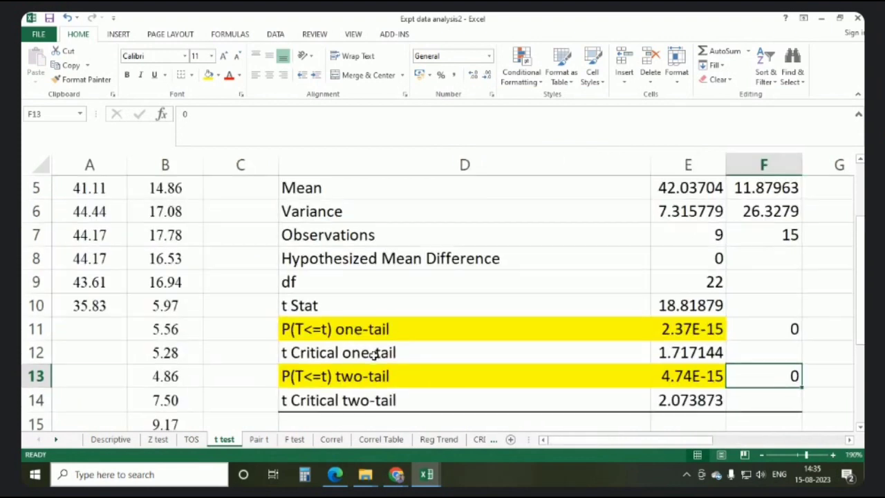
{"action": "scroll", "coordinate": [450, 301], "scroll_direction": "down", "scroll_amount": 1}
{"action": "scroll", "coordinate": [451, 301], "scroll_direction": "down", "scroll_amount": 1}
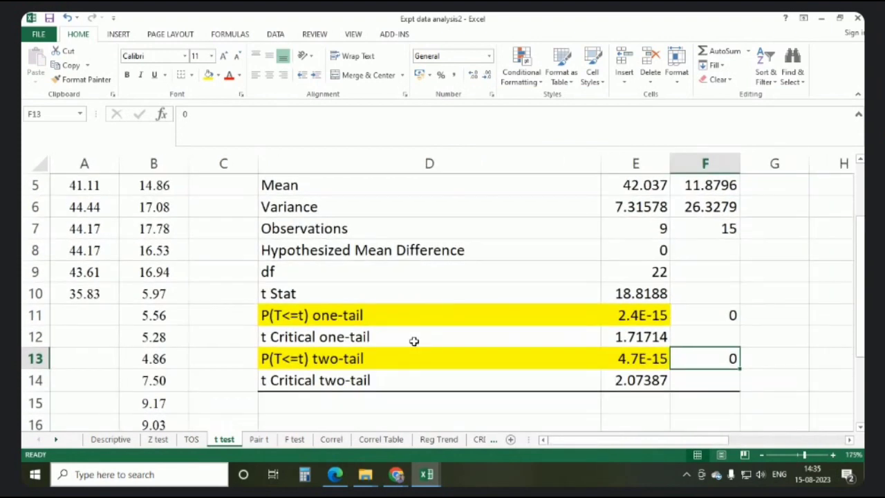
{"action": "scroll", "coordinate": [111, 277], "scroll_direction": "up", "scroll_amount": 2}
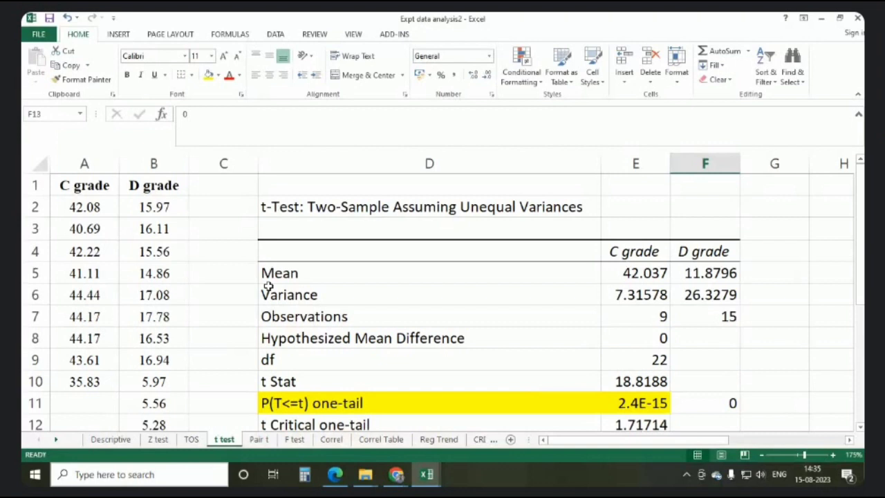
{"action": "left_click", "coordinate": [223, 270]}
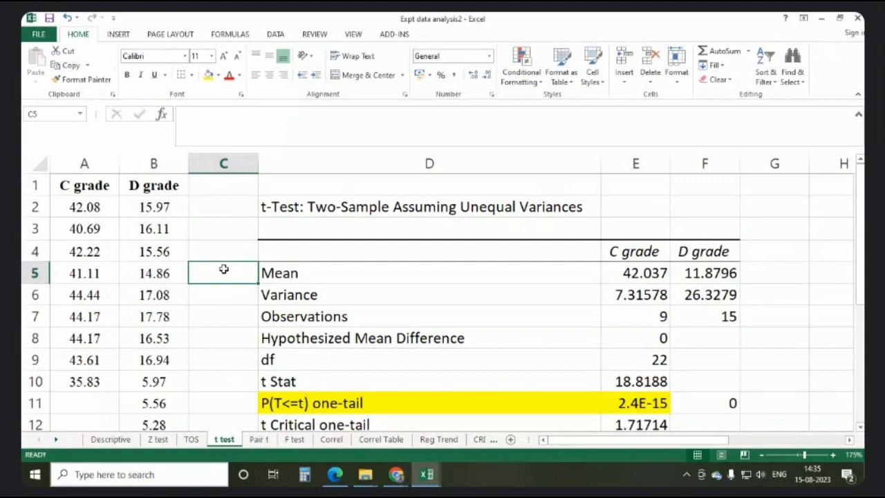
Open the Pair t sheet and examine the paired C grade and D grade data in A1:B16
{"action": "left_click", "coordinate": [261, 440]}
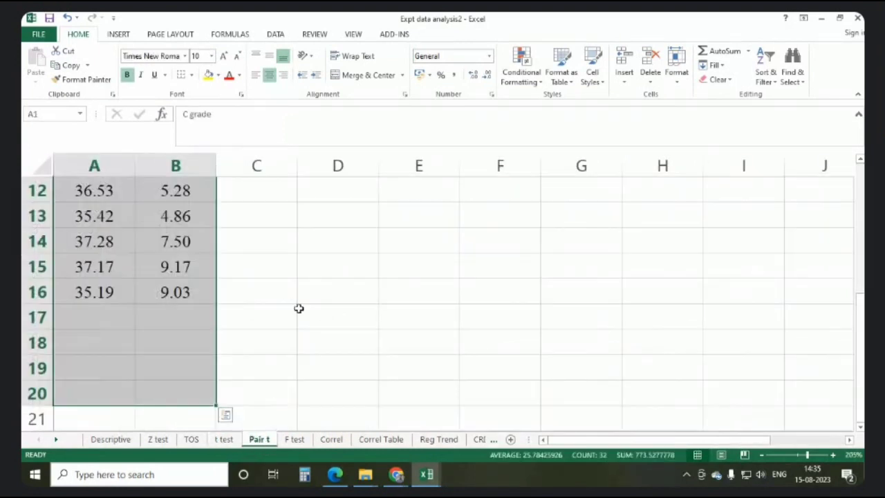
{"action": "scroll", "coordinate": [270, 294], "scroll_direction": "up", "scroll_amount": 4}
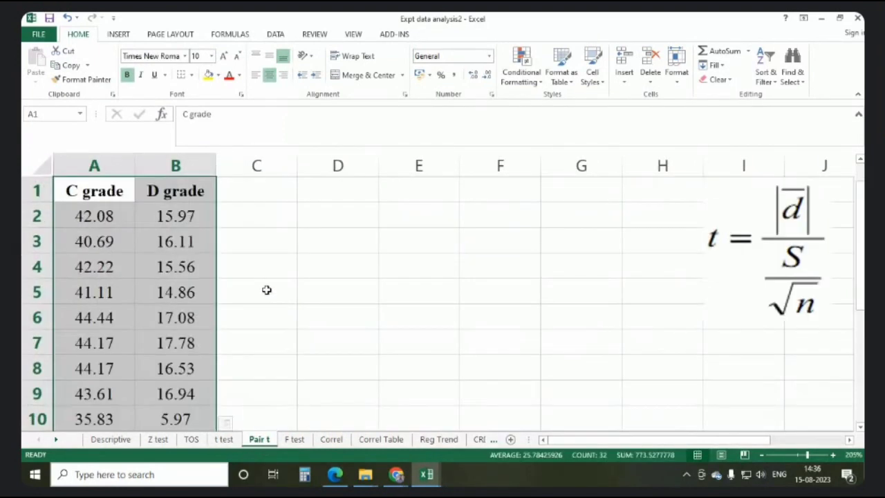
{"action": "left_click", "coordinate": [299, 266]}
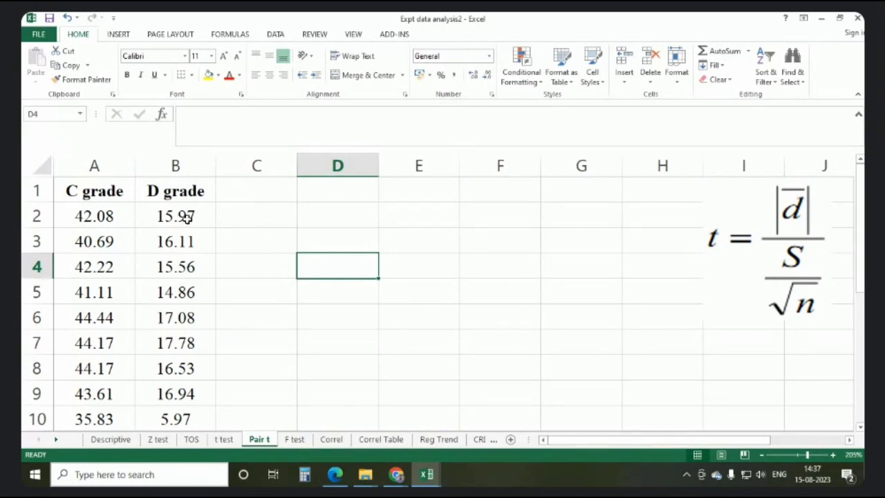
{"action": "scroll", "coordinate": [173, 211], "scroll_direction": "down", "scroll_amount": 2}
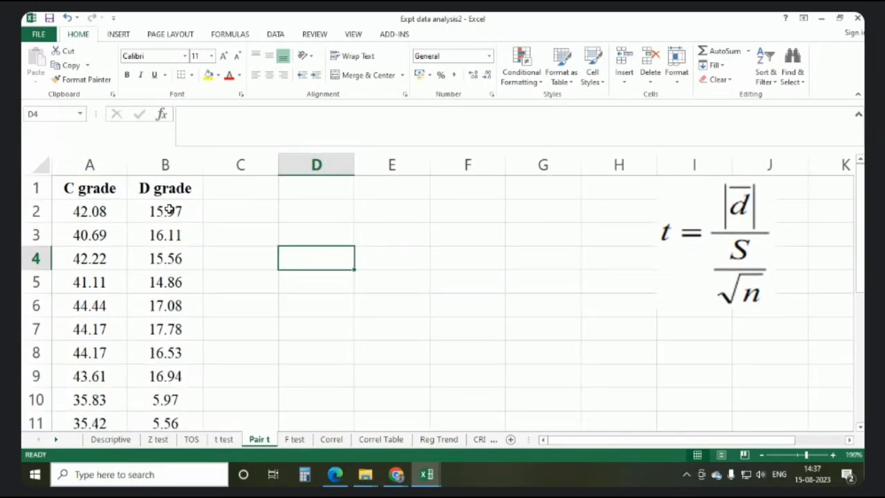
{"action": "scroll", "coordinate": [169, 210], "scroll_direction": "down", "scroll_amount": 1}
{"action": "scroll", "coordinate": [169, 209], "scroll_direction": "down", "scroll_amount": 5}
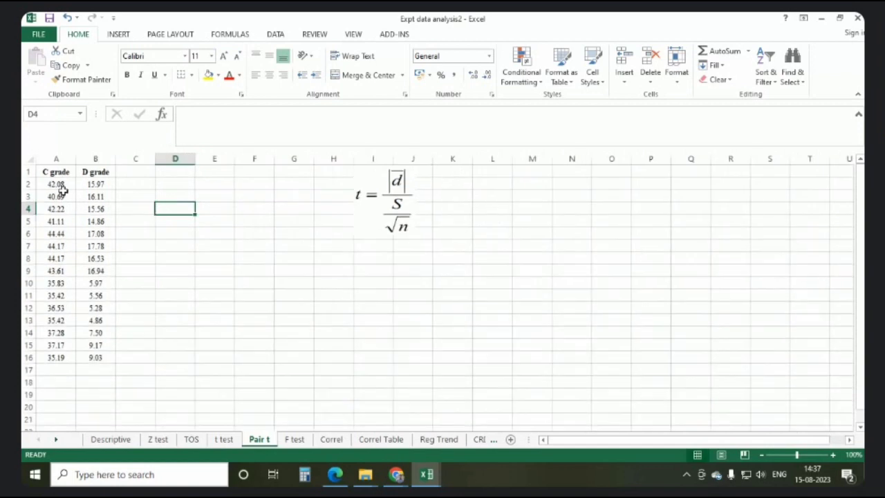
{"action": "left_click_drag", "start_coordinate": [55, 171], "coordinate": [87, 356]}
{"action": "left_click", "coordinate": [241, 311]}
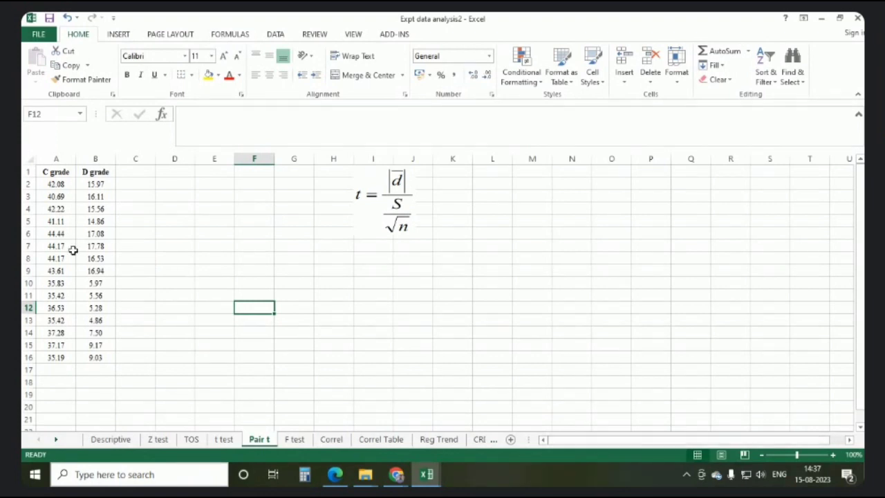
Start the t-Test: Paired Two Sample for Means analysis for the C grade and D grade data
{"action": "scroll", "coordinate": [73, 250], "scroll_direction": "up", "scroll_amount": 4, "text": "ctrl"}
{"action": "scroll", "coordinate": [97, 234], "scroll_direction": "up", "scroll_amount": 1}
{"action": "scroll", "coordinate": [97, 234], "scroll_direction": "up", "scroll_amount": 2, "text": "ctrl"}
{"action": "scroll", "coordinate": [100, 234], "scroll_direction": "up", "scroll_amount": 1}
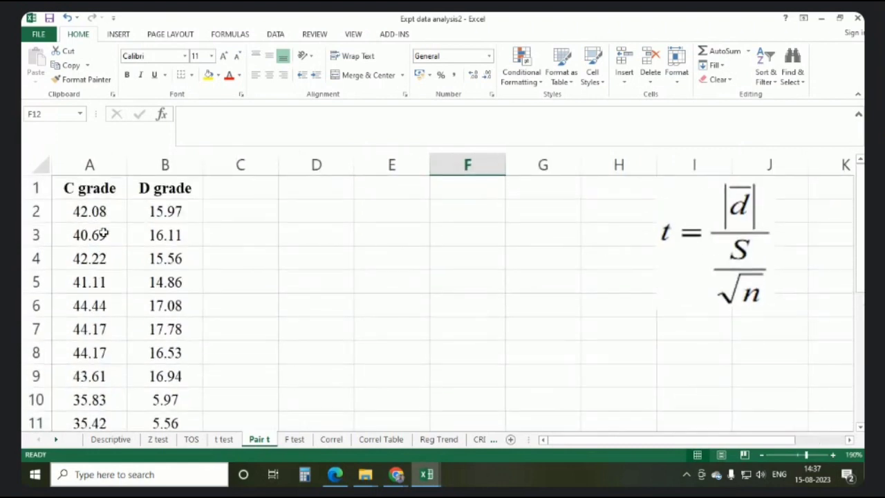
{"action": "scroll", "coordinate": [104, 234], "scroll_direction": "up", "scroll_amount": 1, "text": "ctrl"}
{"action": "scroll", "coordinate": [138, 223], "scroll_direction": "up", "scroll_amount": 1}
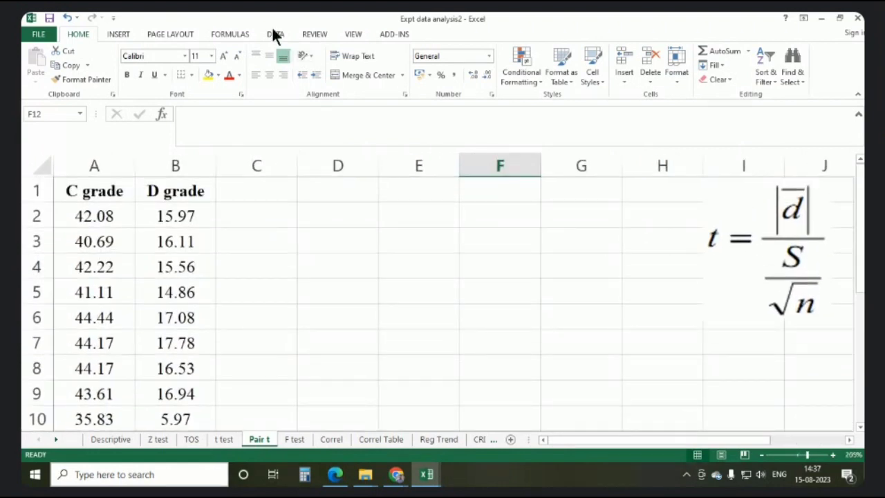
{"action": "left_click", "coordinate": [274, 34]}
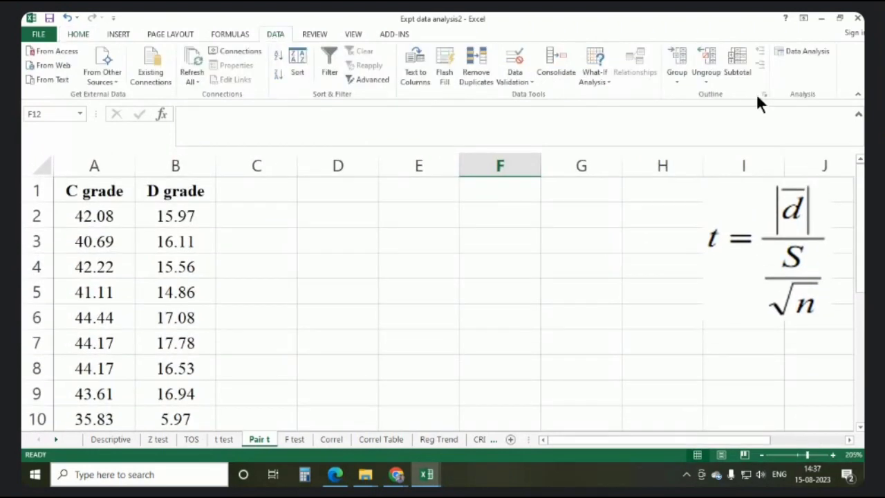
{"action": "left_click", "coordinate": [807, 51]}
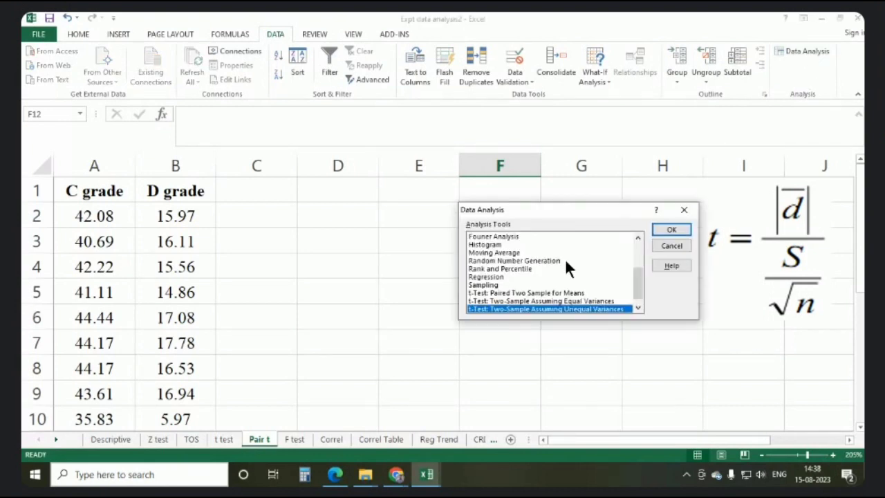
{"action": "scroll", "coordinate": [563, 269], "scroll_direction": "down", "scroll_amount": 1}
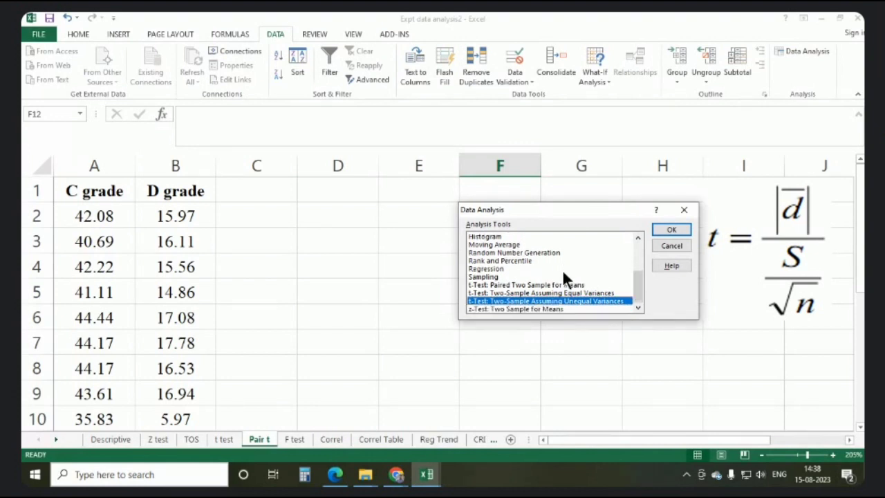
{"action": "left_click", "coordinate": [520, 286]}
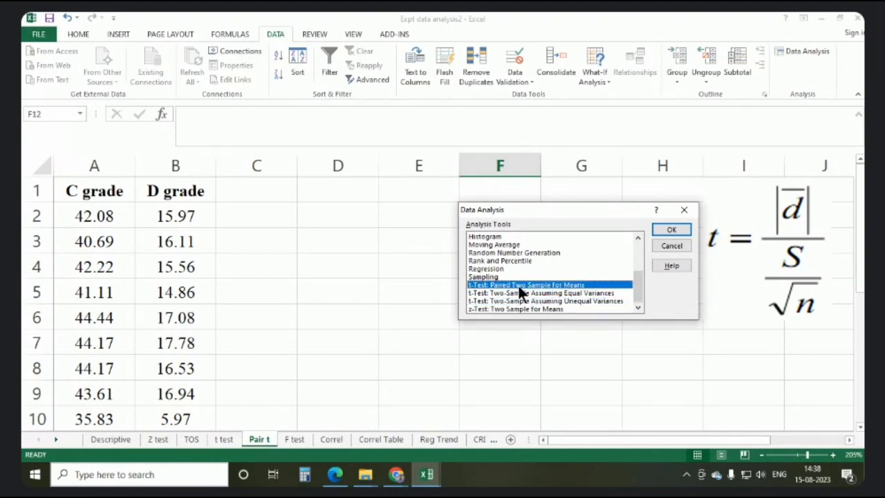
{"action": "left_click", "coordinate": [665, 231]}
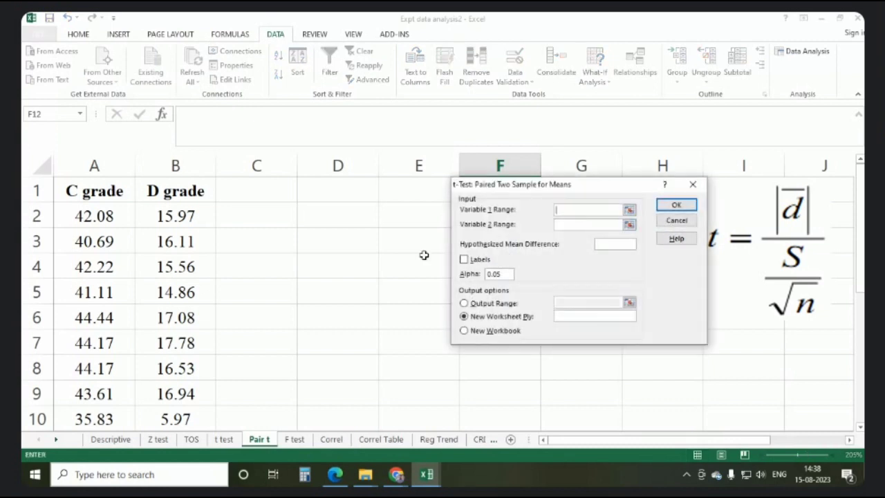
Set the Variable 1 range to A1:A16 and the Variable 2 range to B1:B16, including the headers
{"action": "left_click_drag", "start_coordinate": [90, 193], "coordinate": [90, 396]}
{"action": "left_click", "coordinate": [628, 223]}
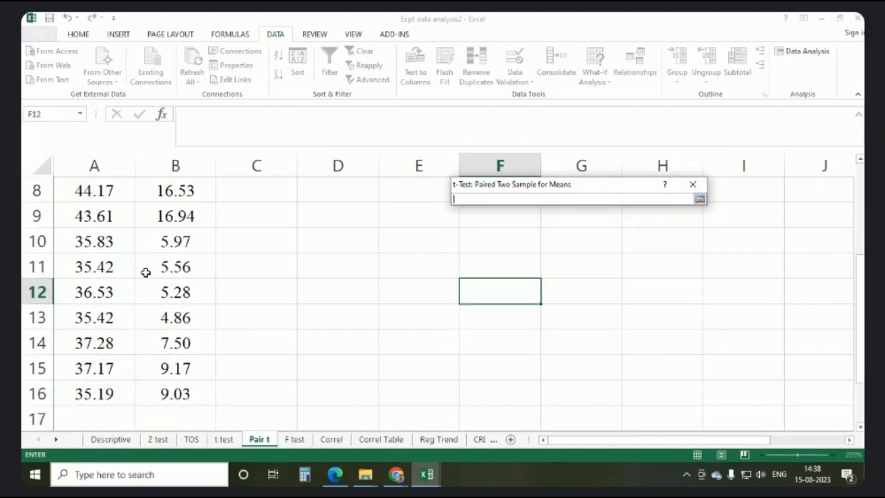
{"action": "scroll", "coordinate": [145, 272], "scroll_direction": "up", "scroll_amount": 3}
{"action": "left_click_drag", "start_coordinate": [175, 190], "coordinate": [187, 395]}
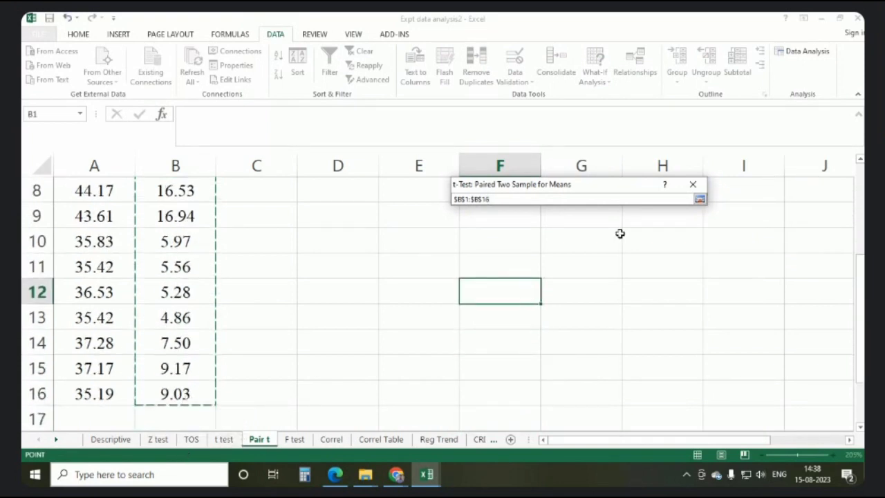
{"action": "left_click", "coordinate": [700, 199]}
Set the hypothesized mean difference to 0, enable Labels, and run the paired t-test with its output at D1
{"action": "left_click", "coordinate": [605, 244]}
{"action": "type", "text": "0"}
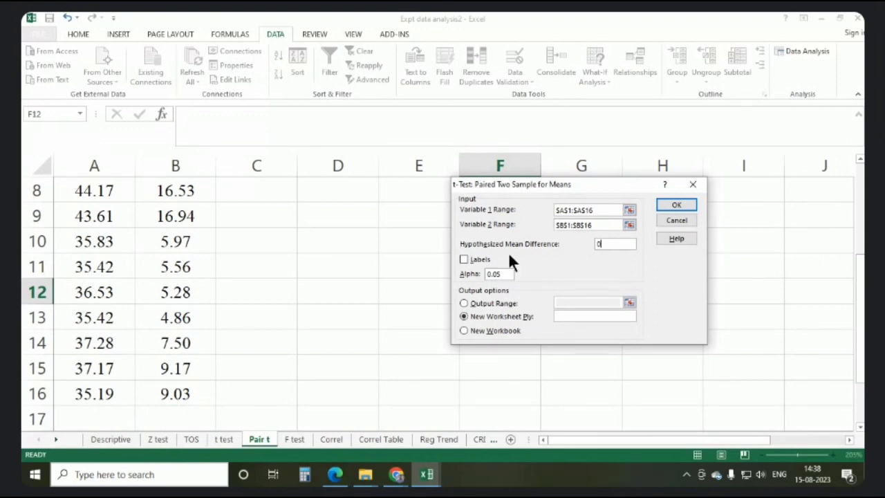
{"action": "left_click", "coordinate": [464, 260]}
{"action": "left_click", "coordinate": [464, 303]}
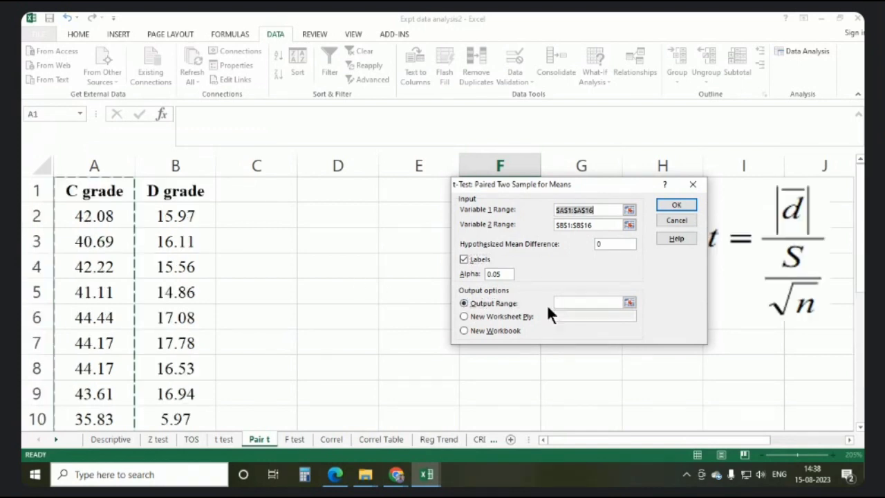
{"action": "left_click", "coordinate": [311, 195]}
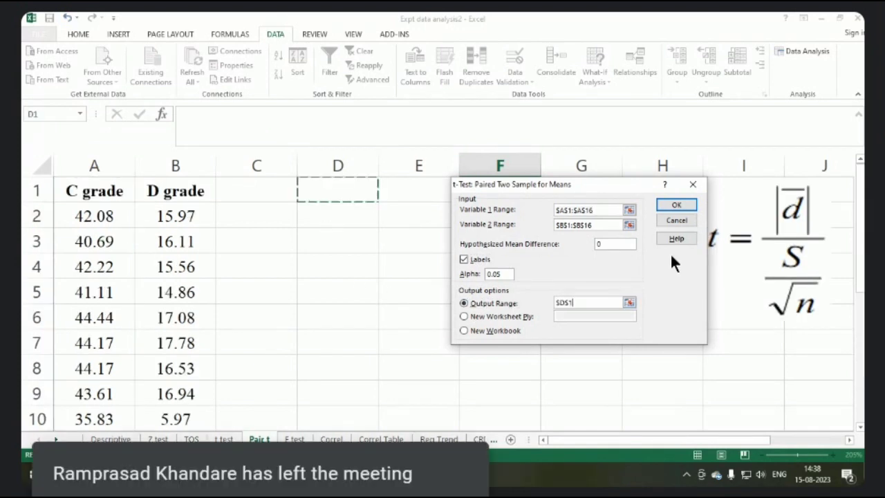
{"action": "left_click", "coordinate": [677, 205]}
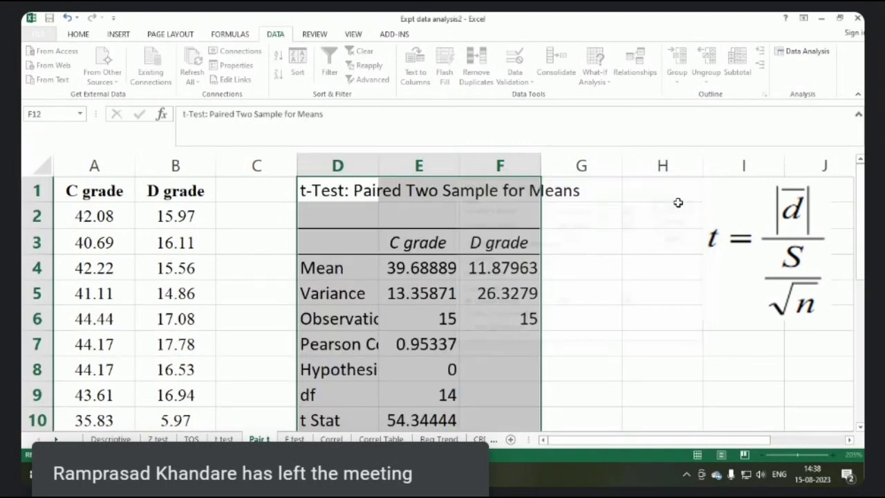
Fit column D to its labels and highlight the one-tail and two-tail p-value rows, D11:E11 and D13:E13, in yellow
{"action": "double_click", "coordinate": [379, 165]}
{"action": "scroll", "coordinate": [602, 228], "scroll_direction": "down", "scroll_amount": 2}
{"action": "left_click_drag", "start_coordinate": [325, 291], "coordinate": [620, 293]}
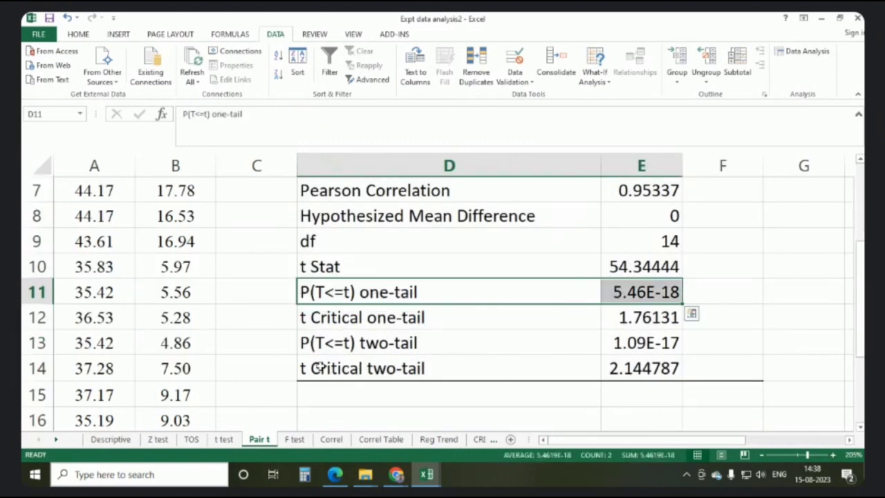
{"action": "left_click", "coordinate": [309, 344], "text": "ctrl"}
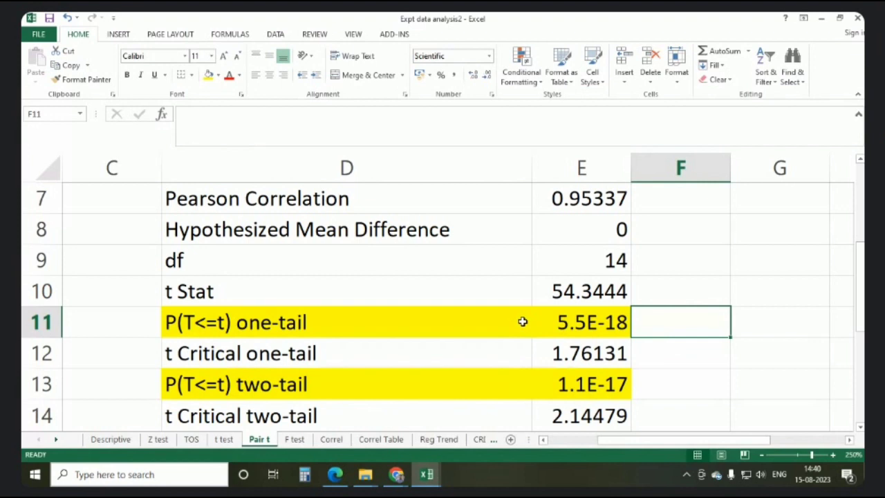
Review the paired t-test results table from the group means to the highlighted p-values, alongside the source data
{"action": "scroll", "coordinate": [523, 322], "scroll_direction": "down", "scroll_amount": 3}
{"action": "scroll", "coordinate": [522, 319], "scroll_direction": "down", "scroll_amount": 2}
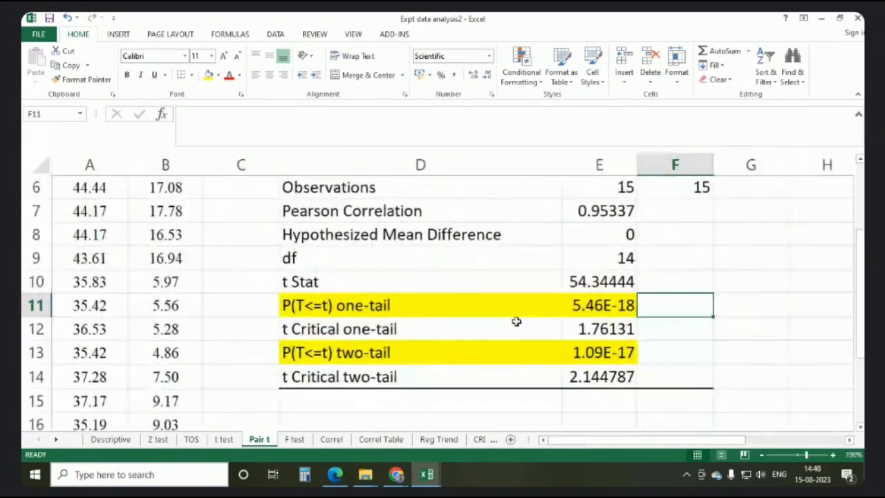
{"action": "scroll", "coordinate": [168, 332], "scroll_direction": "up", "scroll_amount": 2}
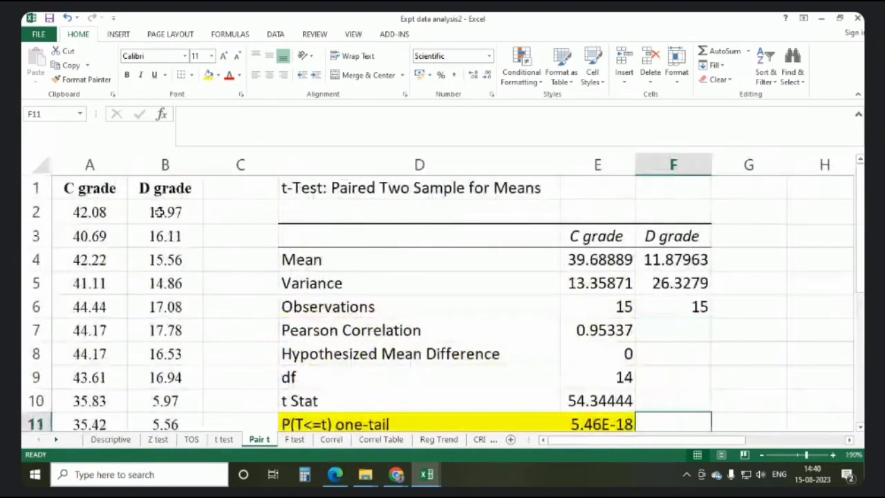